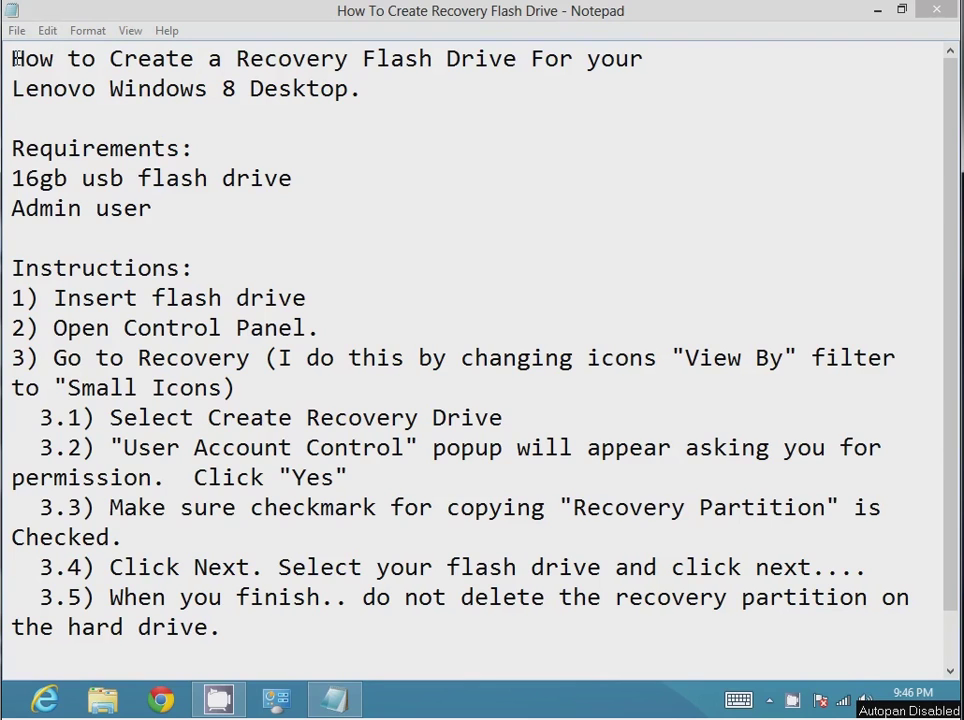
drag(16, 60, 645, 58)
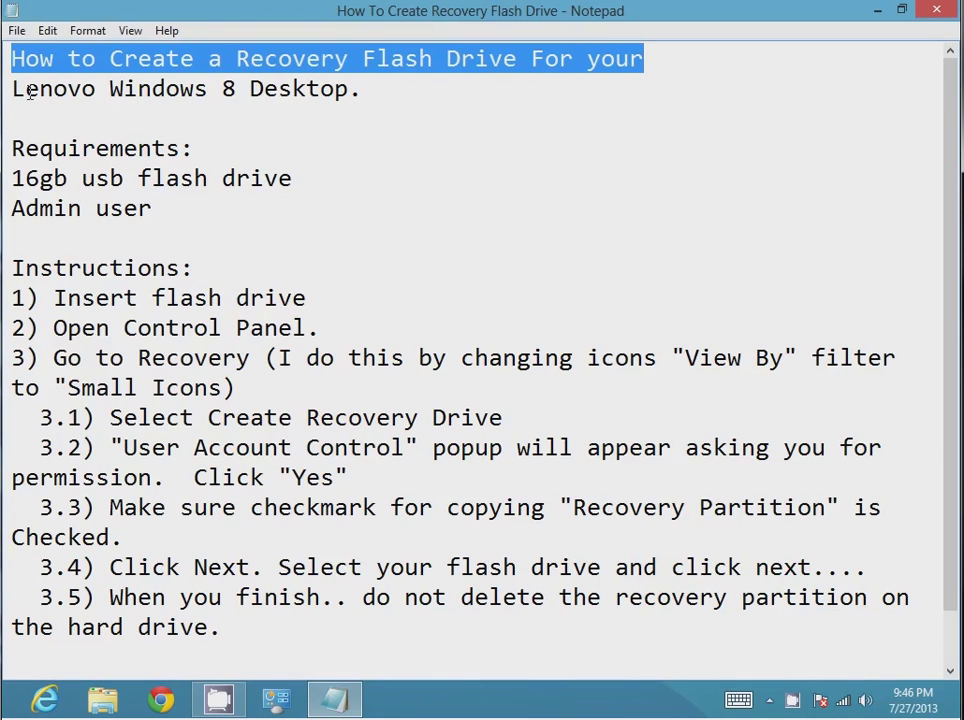
drag(13, 90, 368, 92)
click(327, 118)
drag(12, 178, 342, 178)
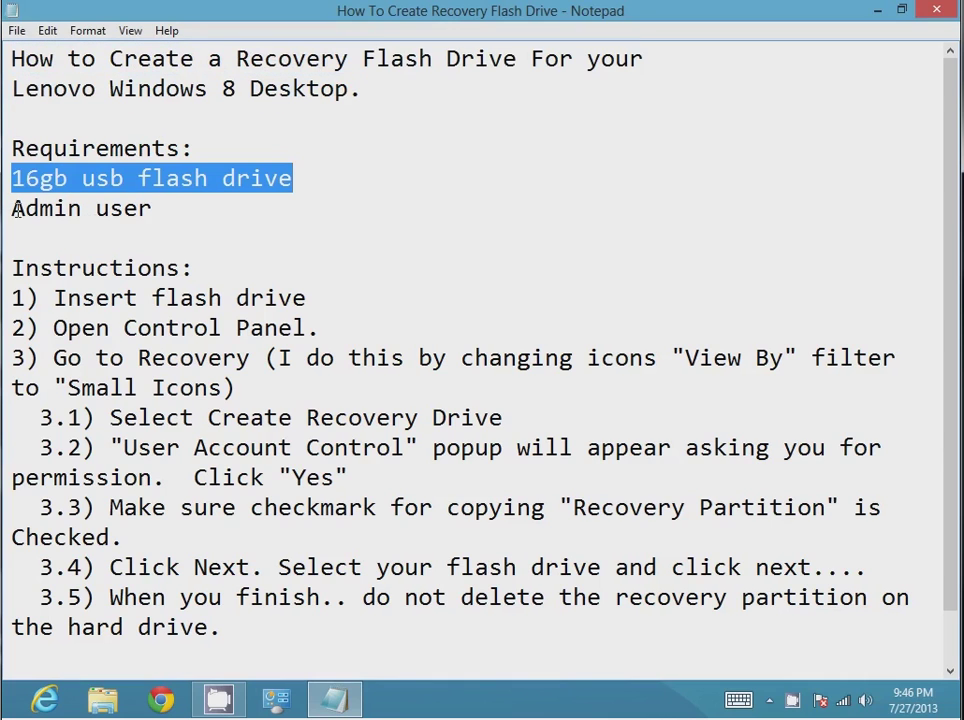
drag(17, 209, 165, 210)
click(187, 210)
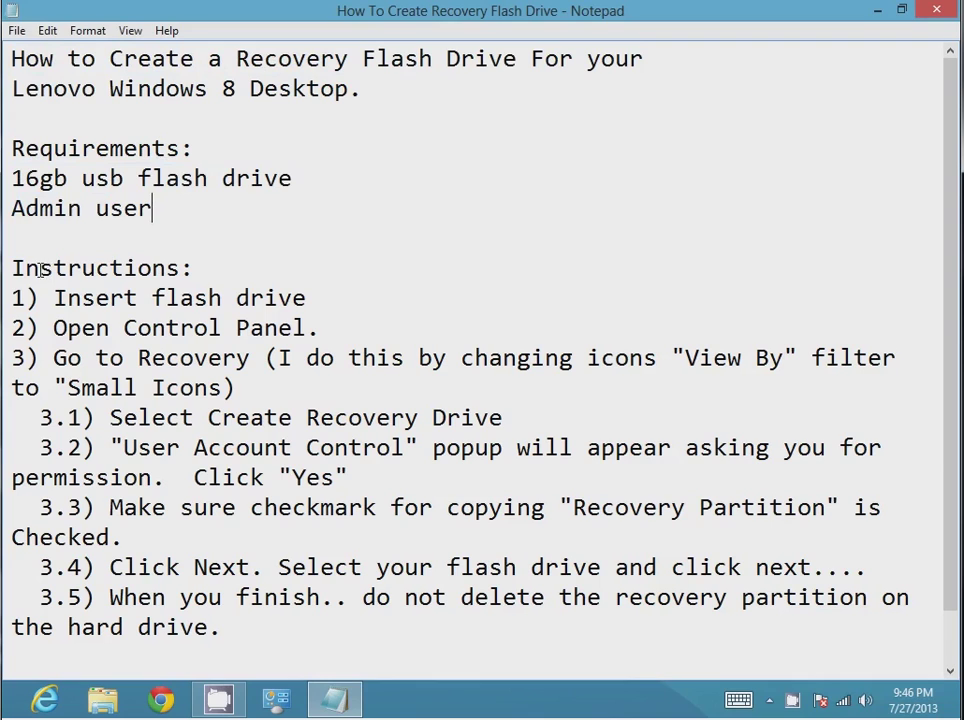
drag(11, 297, 321, 297)
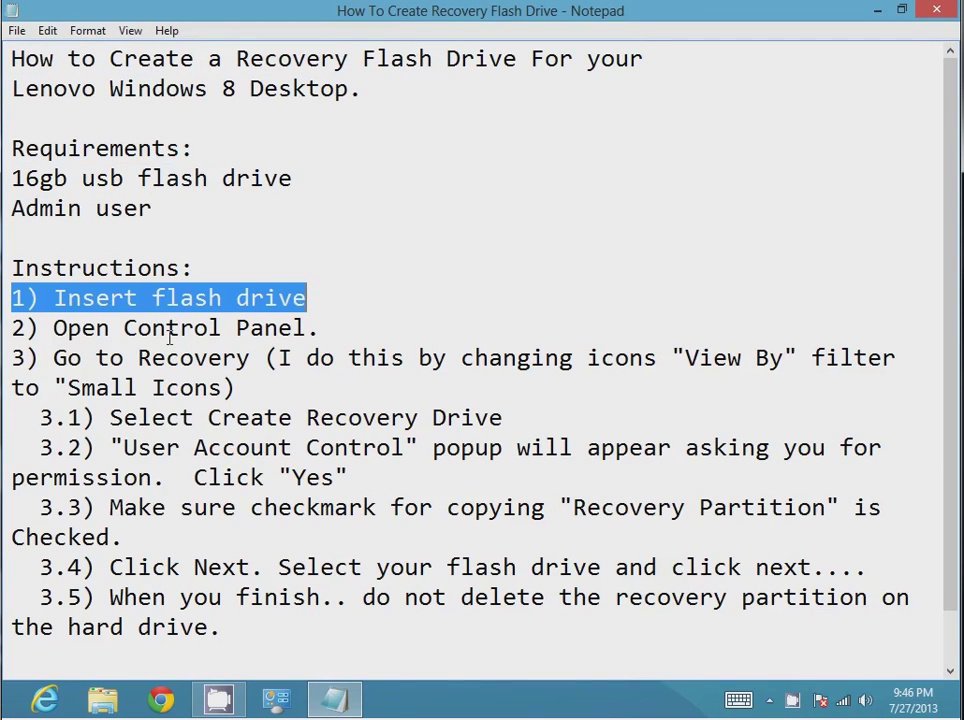
drag(13, 328, 340, 322)
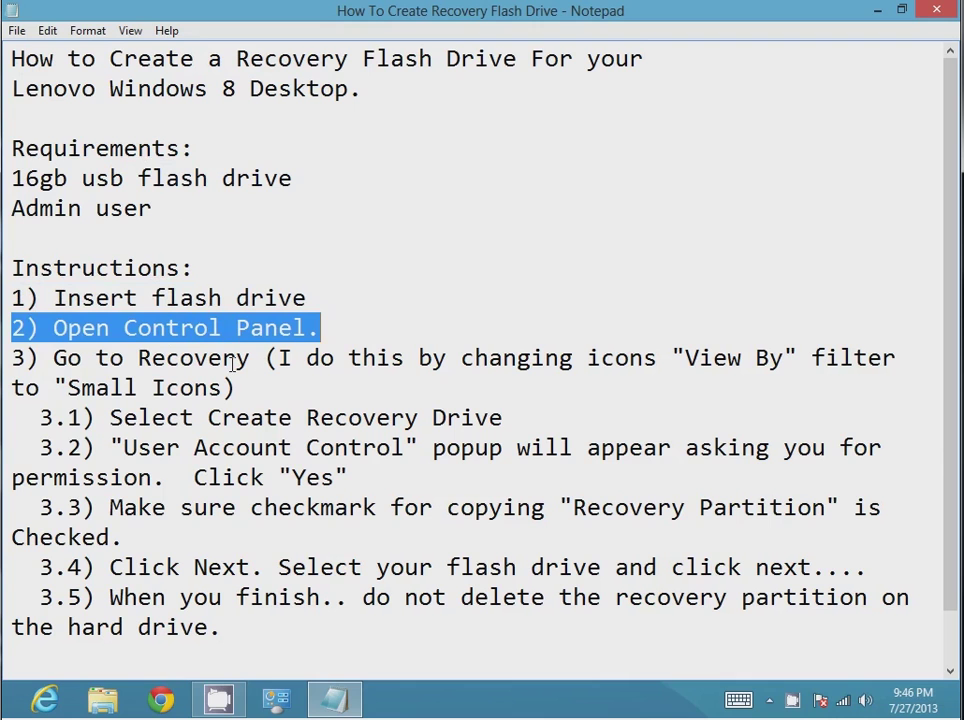
click(234, 362)
click(280, 703)
drag(377, 87, 460, 93)
click(54, 286)
drag(54, 358, 264, 357)
click(306, 360)
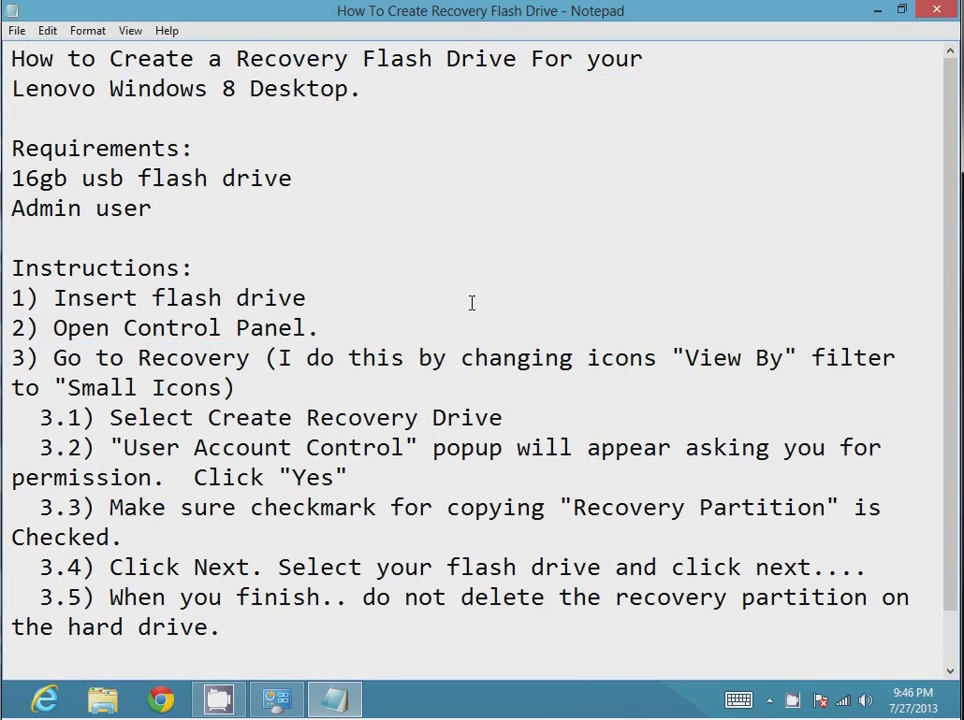
drag(461, 360, 897, 358)
drag(68, 388, 224, 388)
Step: Show all Control Panel items as small icons and open the Recovery page
click(242, 387)
click(277, 698)
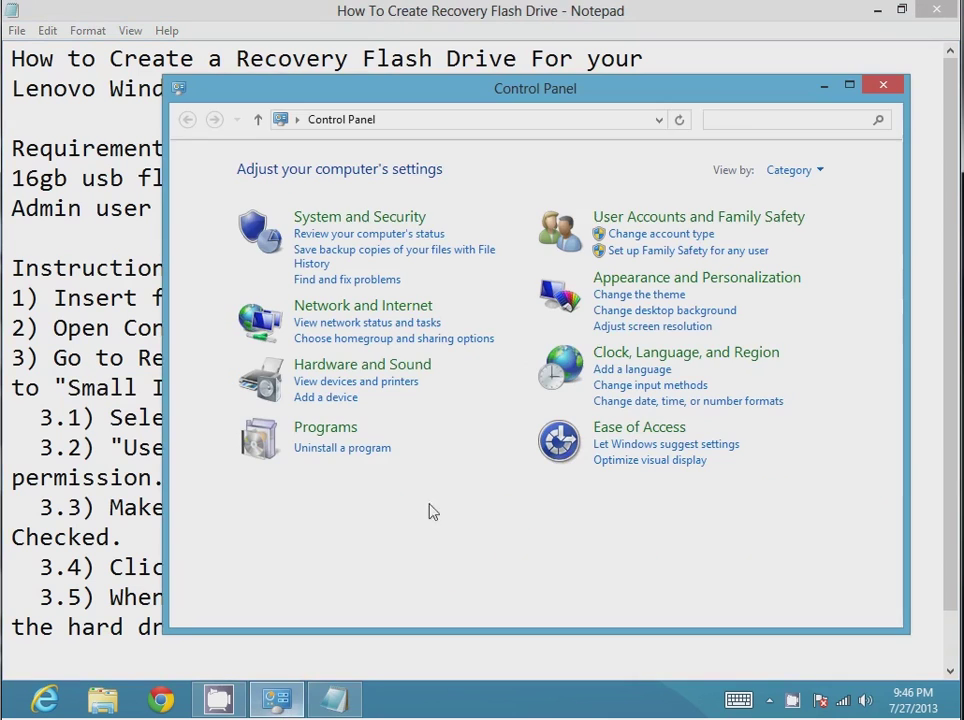
click(808, 172)
click(815, 243)
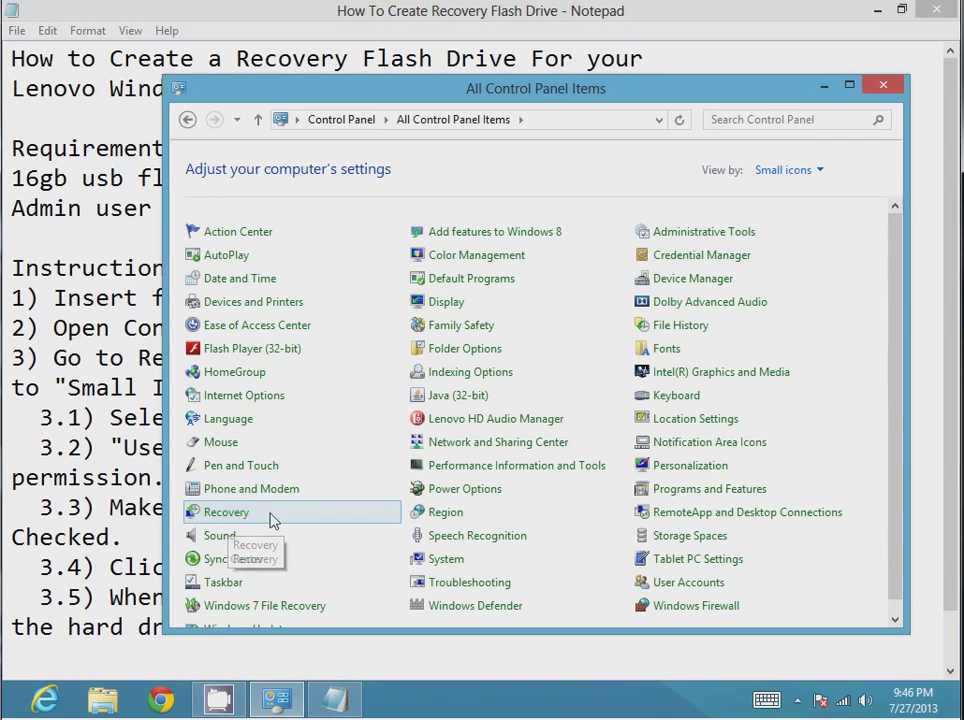
click(248, 521)
Step: In Notepad, highlight 'Create Recovery Drive', 'User Account Control' and 'Yes' in steps 3.1–3.2
click(85, 352)
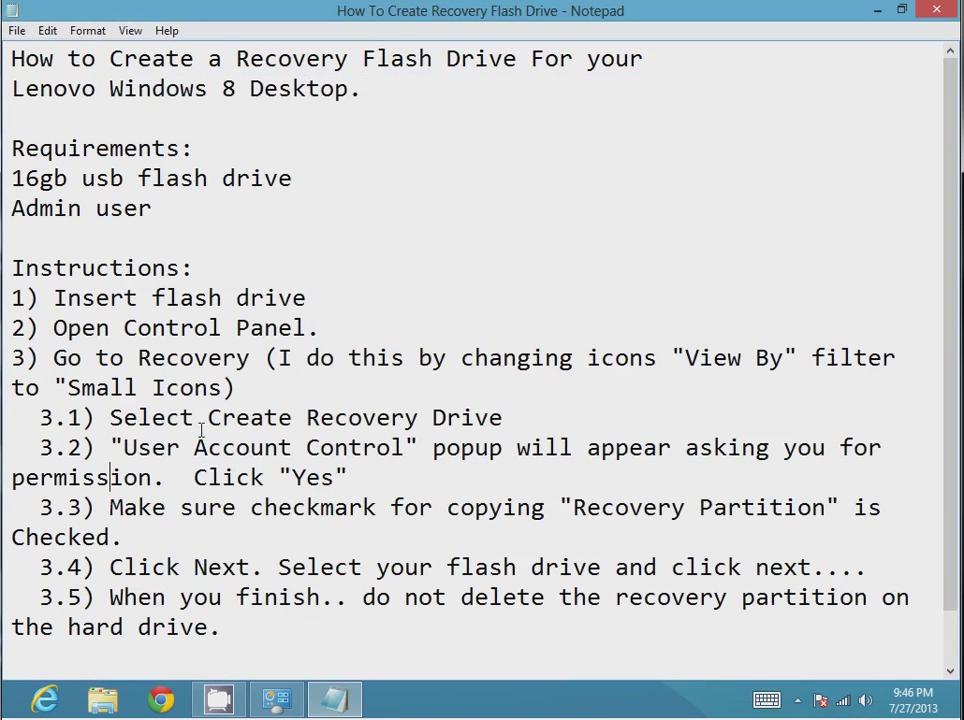
drag(210, 418, 490, 418)
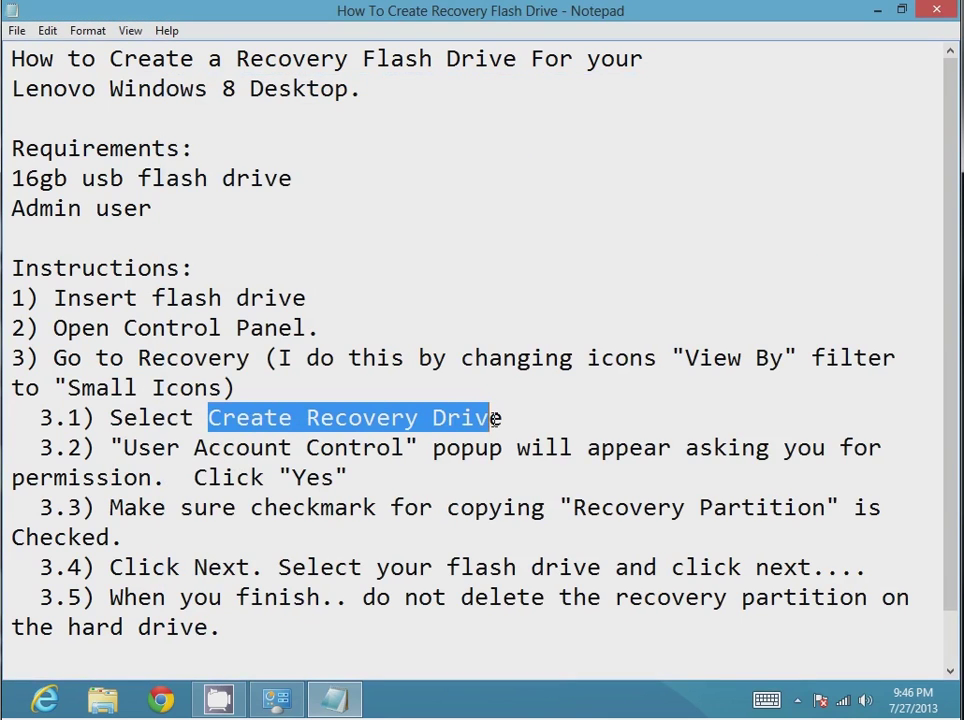
click(339, 452)
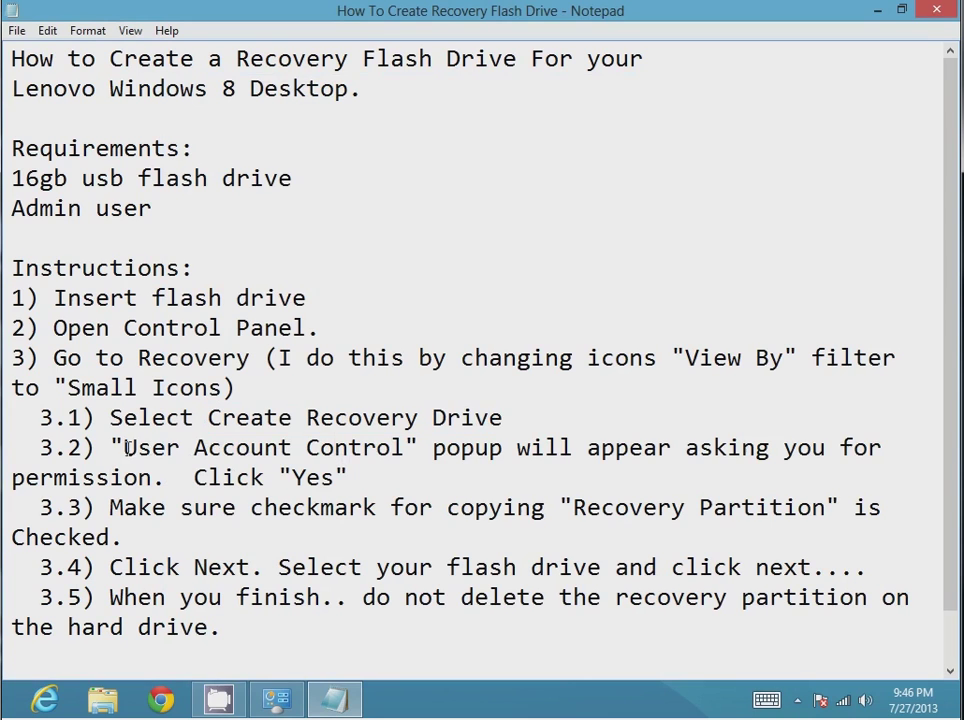
drag(123, 448, 394, 448)
click(265, 478)
double_click(300, 479)
click(339, 478)
Step: Review Notepad steps 3.3–3.4, then advance the wizard with 'Copy the recovery partition' kept checked
mouse_move(331, 703)
click(277, 699)
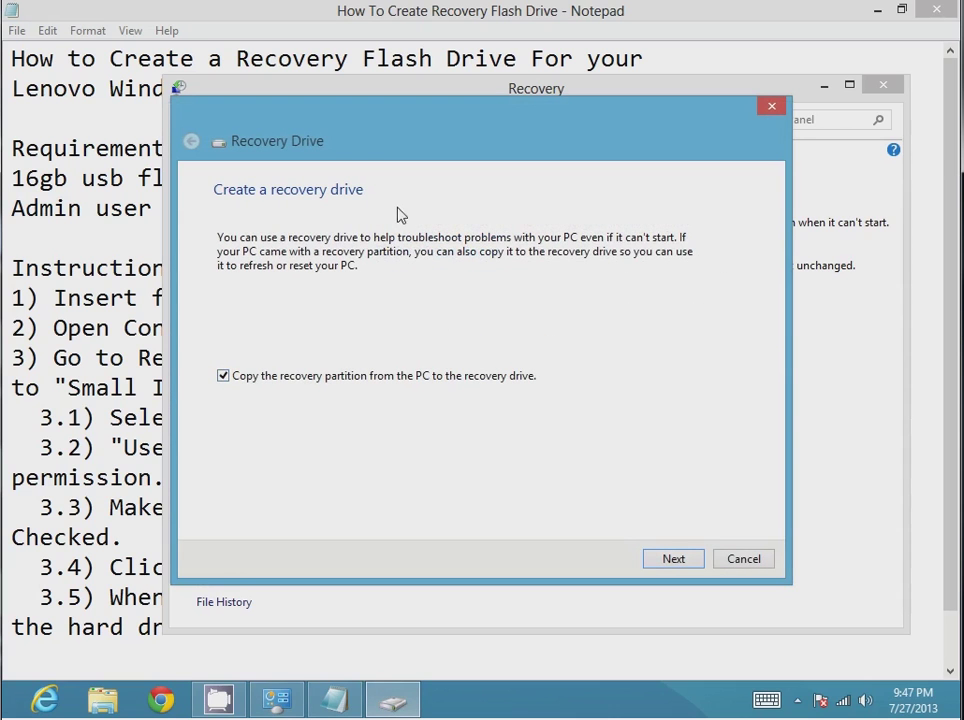
click(136, 511)
drag(111, 510, 895, 510)
click(208, 566)
drag(140, 566, 226, 566)
click(405, 566)
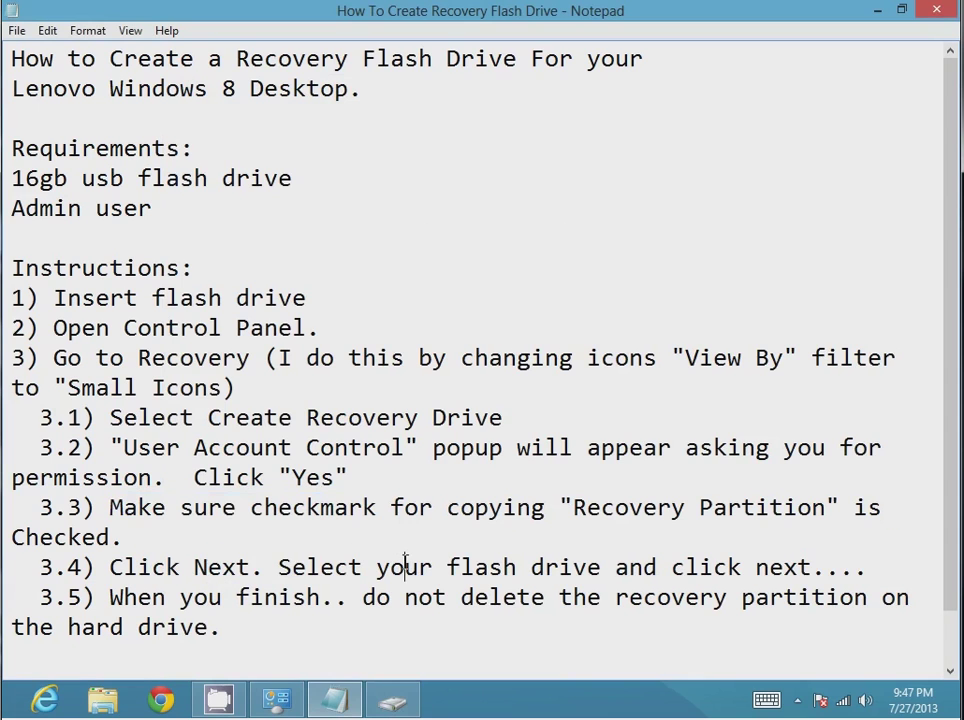
click(388, 706)
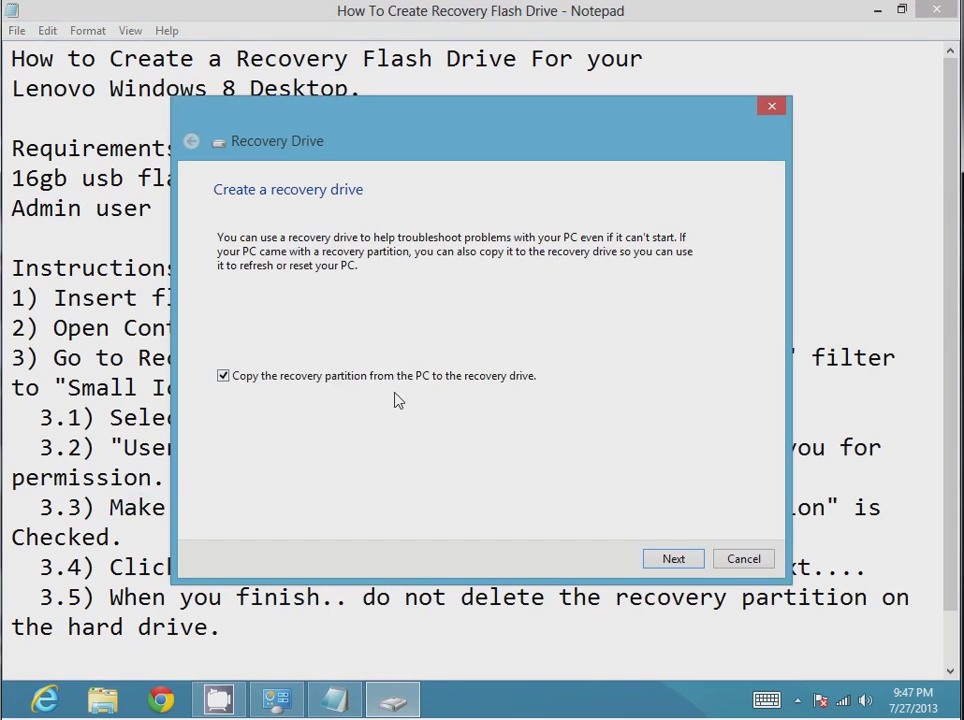
click(674, 560)
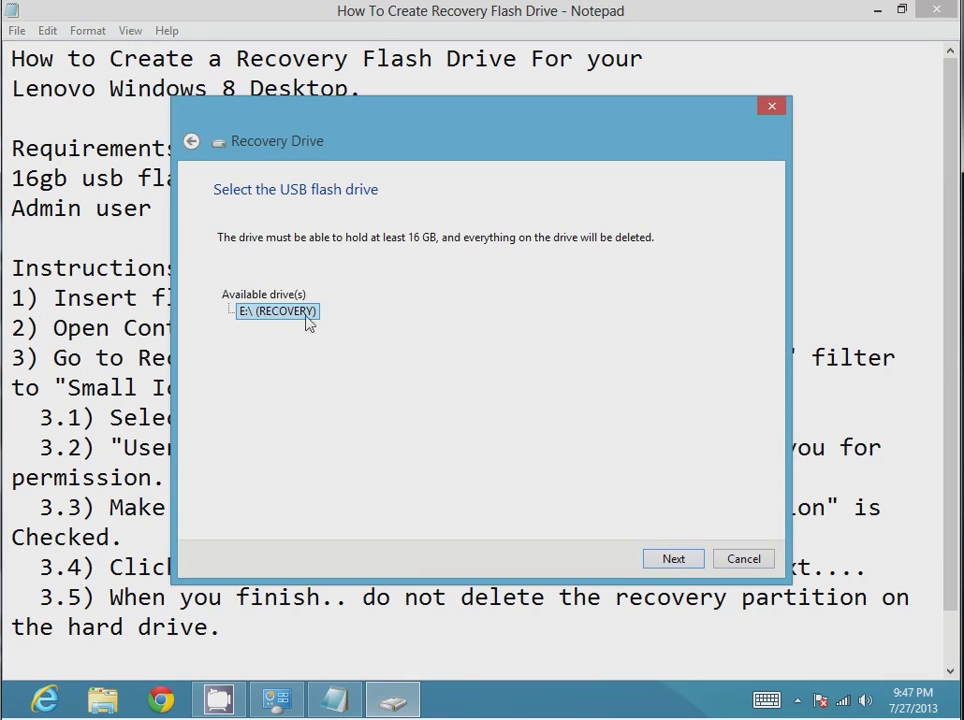
Step: Choose the E:\ (RECOVERY) flash drive and start creating the recovery drive
click(678, 558)
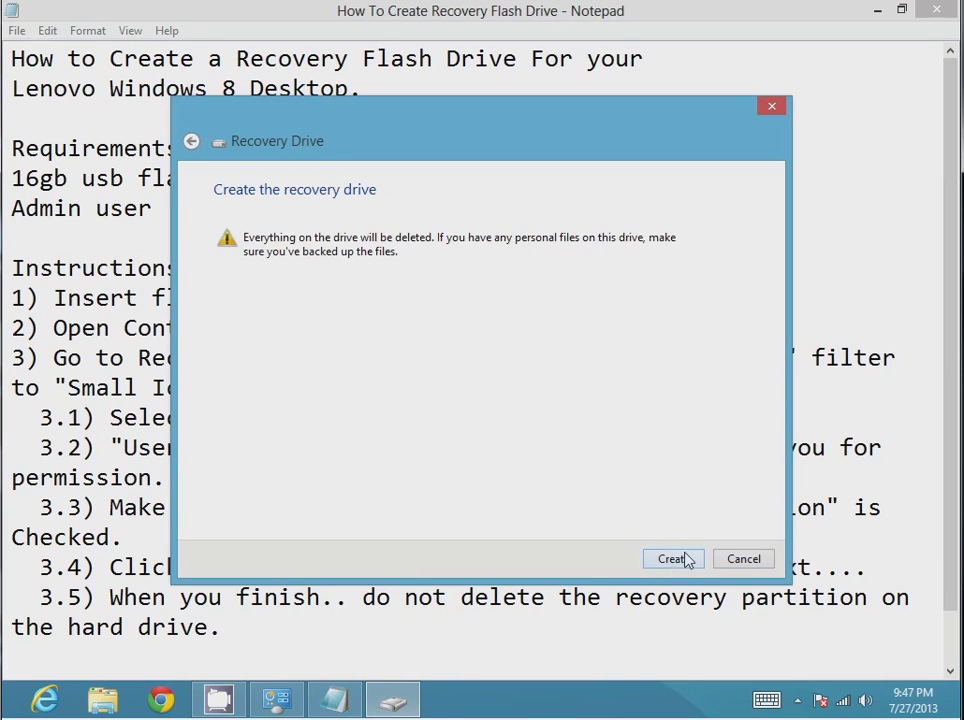
click(678, 563)
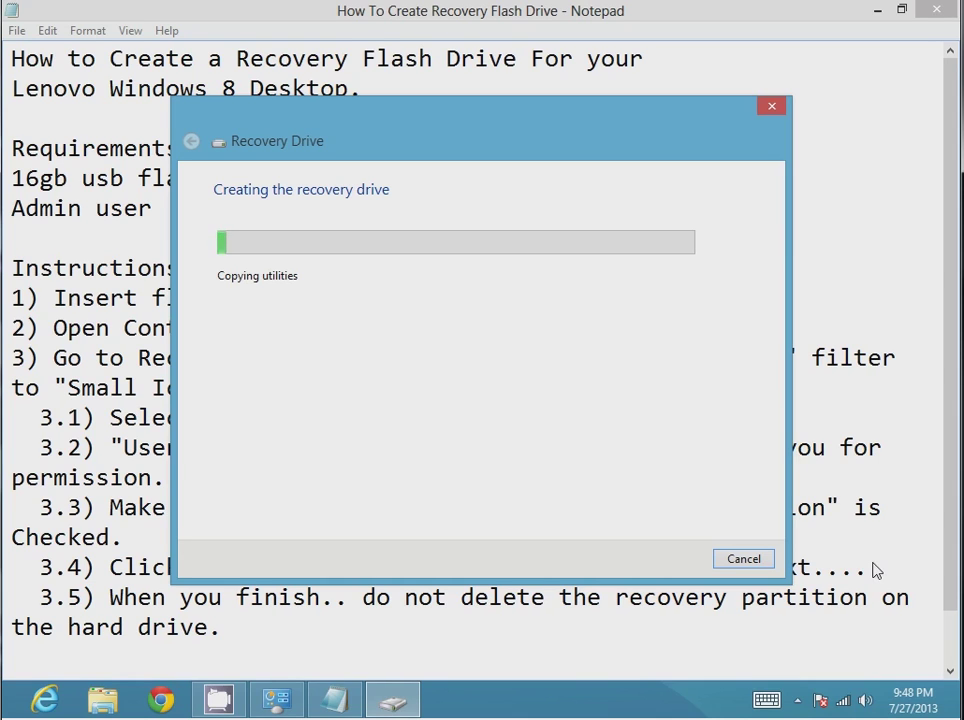
Step: Add a line under step 3.4 reading 'Sit down and relax while it finishes....'
click(878, 568)
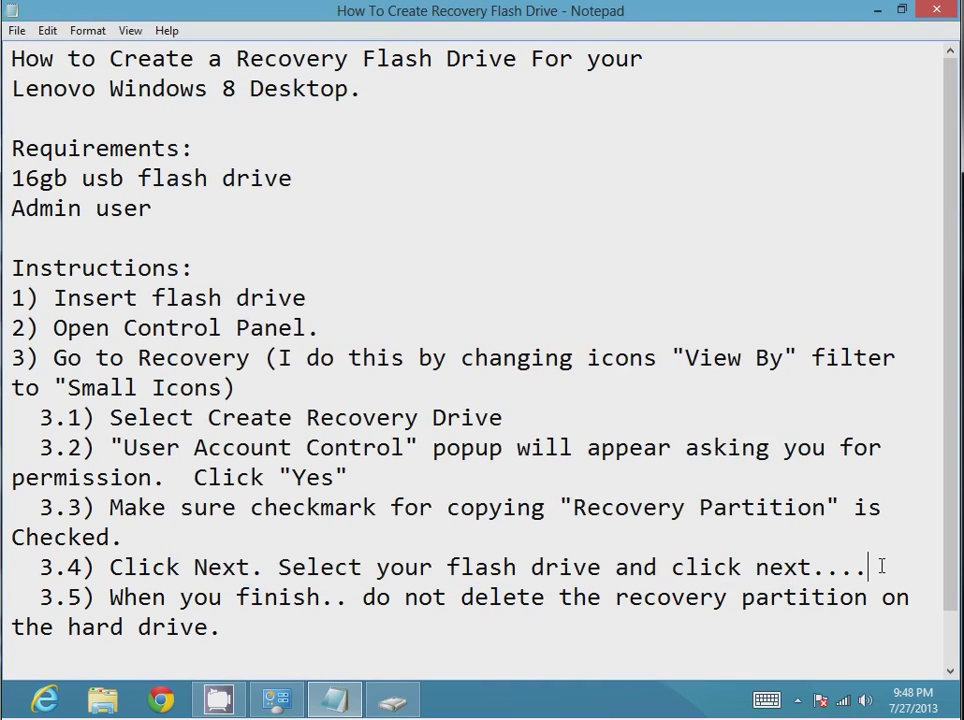
key(Return)
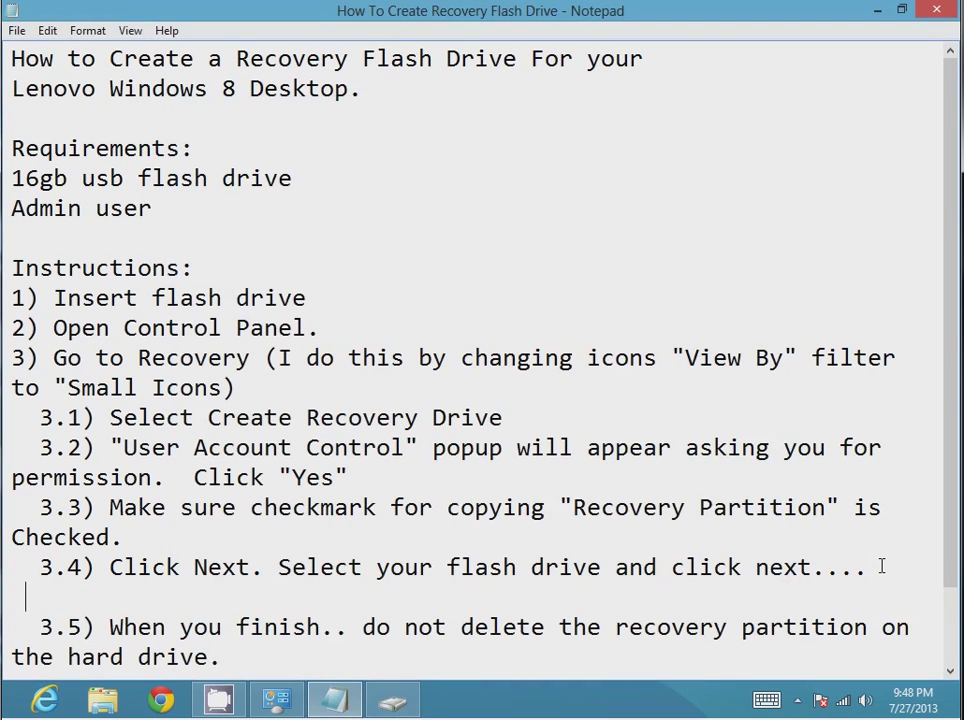
text(Creatin)
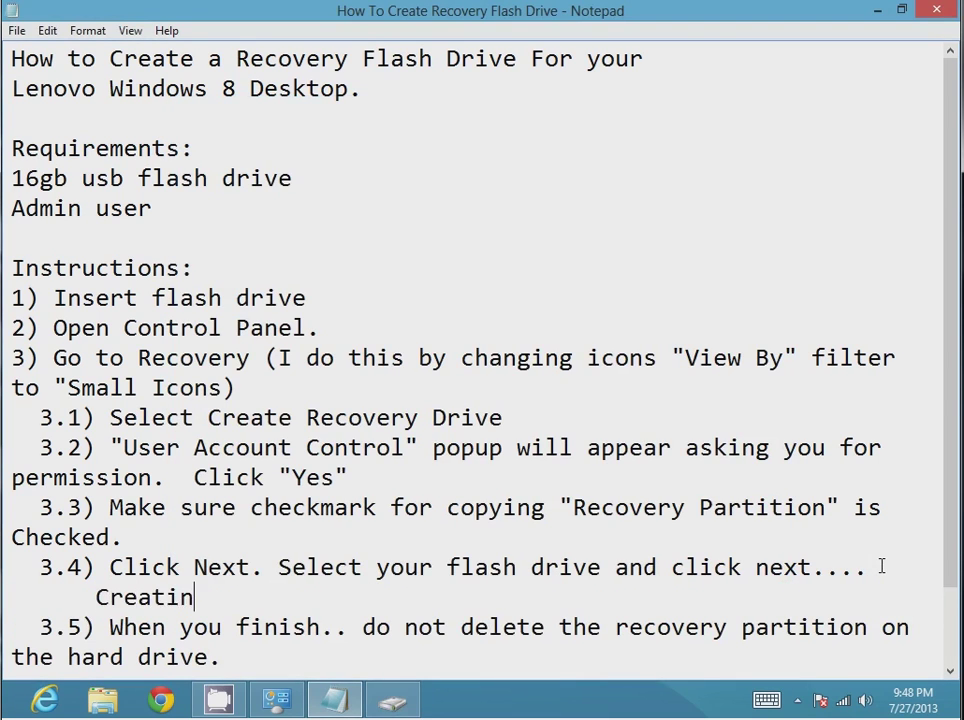
text(g the Rec)
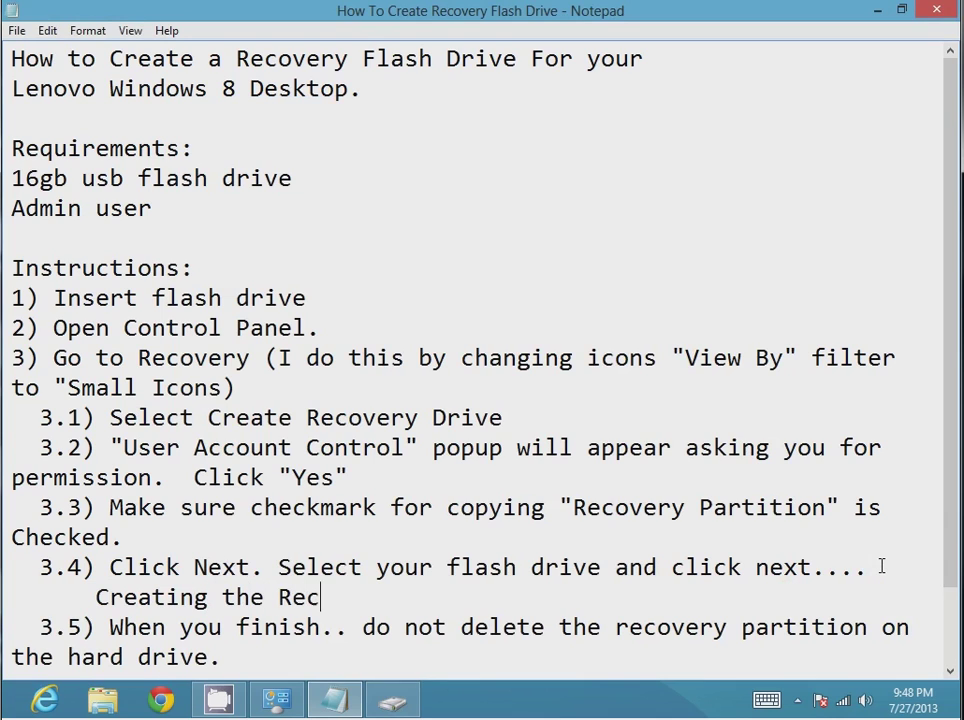
text(overy Drive will )
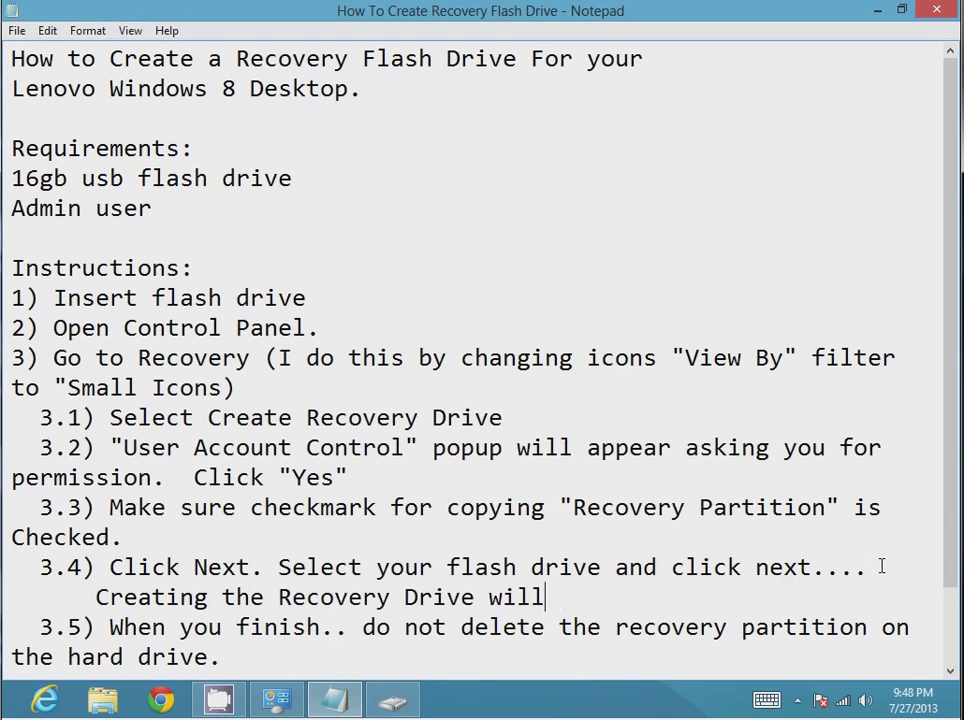
text(take some time..)
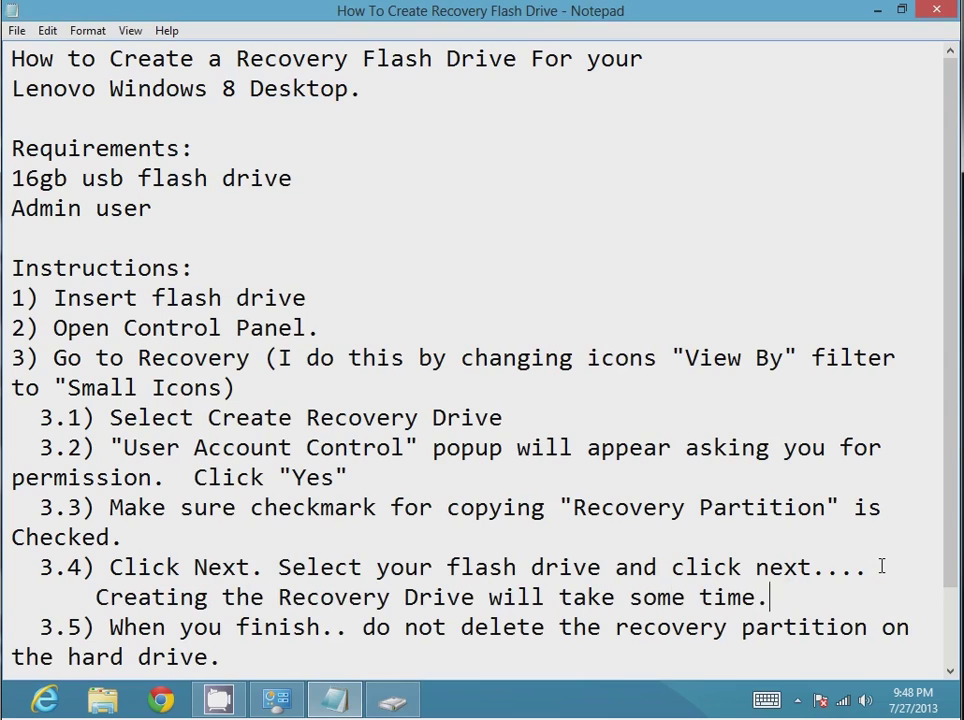
key(BackSpace)
key(BackSpace)
key(BackSpace)
key(BackSpace)
key(BackSpace)
key(BackSpace)
key(BackSpace)
key(BackSpace)
key(BackSpace)
key(BackSpace)
key(BackSpace)
key(BackSpace)
key(BackSpace)
key(BackSpace)
key(BackSpace)
key(BackSpace)
key(BackSpace)
key(BackSpace)
key(BackSpace)
key(BackSpace)
key(BackSpace)
key(BackSpace)
key(BackSpace)
key(BackSpace)
key(BackSpace)
key(BackSpace)
key(BackSpace)
key(BackSpace)
key(BackSpace)
key(BackSpace)
key(BackSpace)
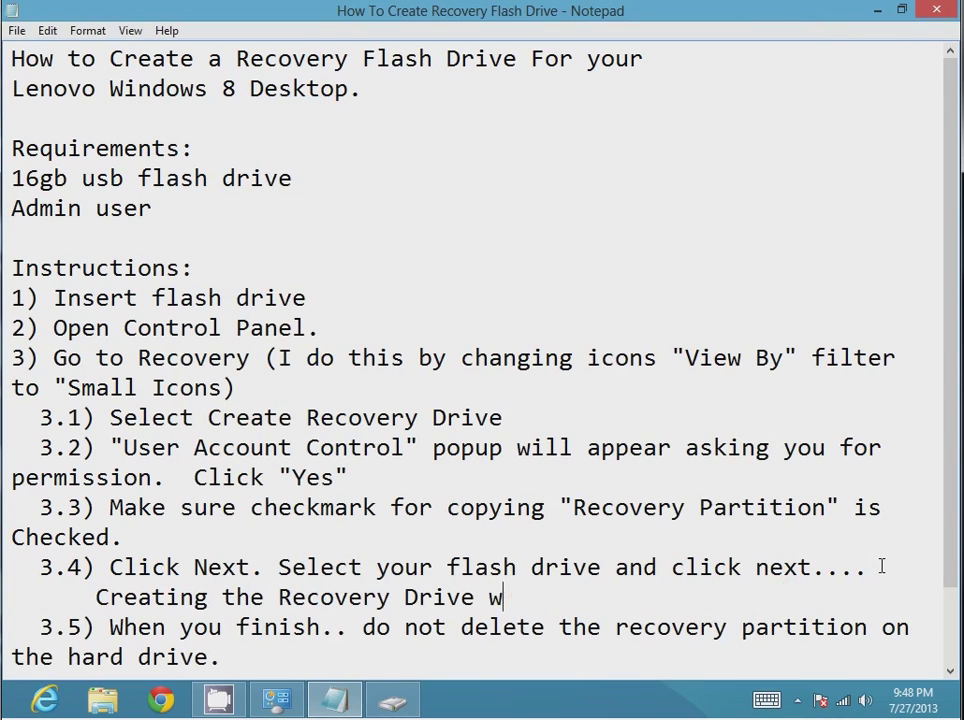
key(BackSpace)
key(BackSpace)
text(Sit down and rela)
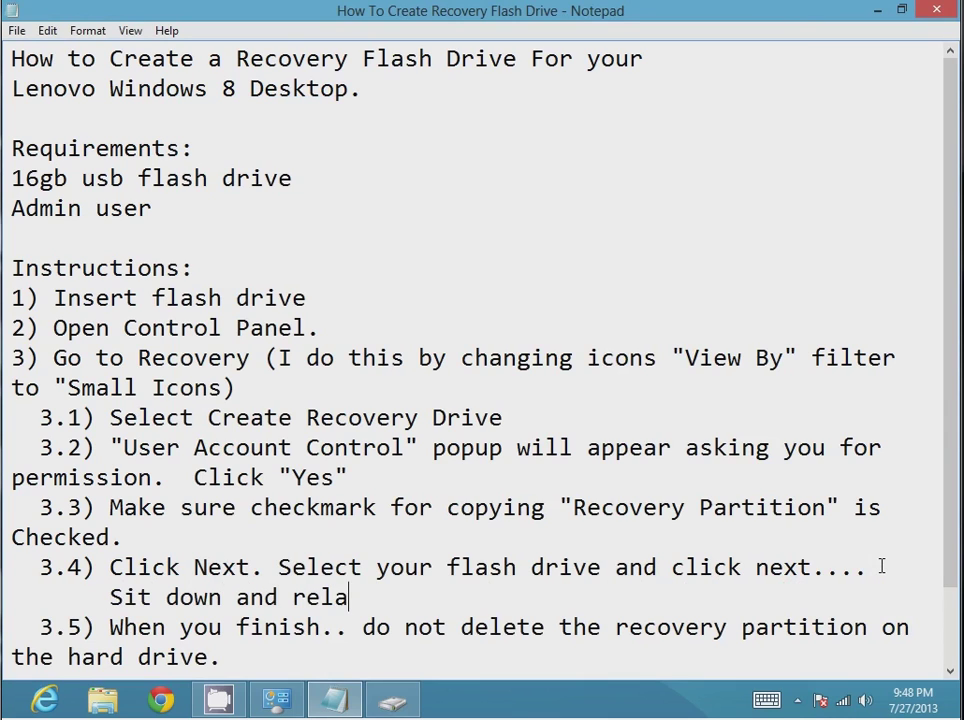
text(x while it f)
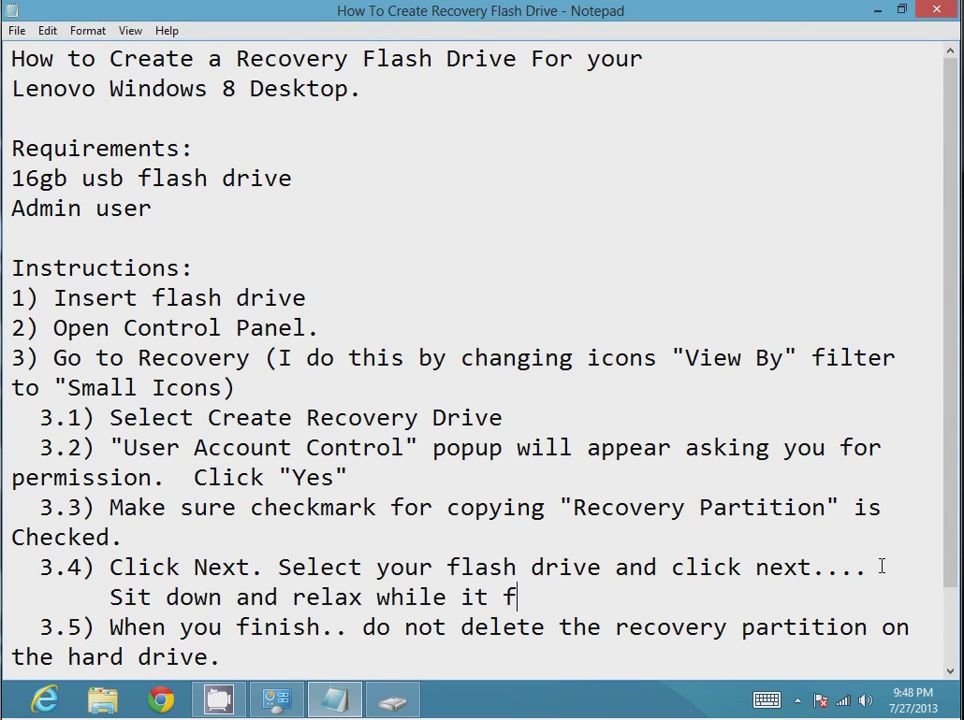
text(inishes)
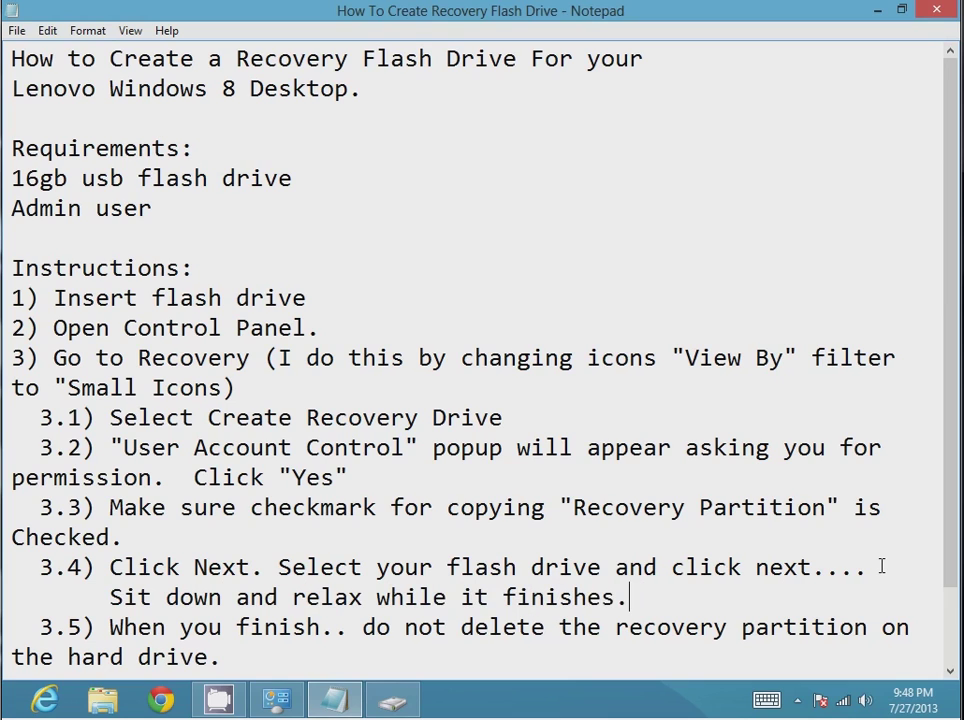
text(....)
Step: Highlight step 3.5 and the note under 3.4 about the long recovery partition copy
drag(110, 627, 210, 670)
click(113, 627)
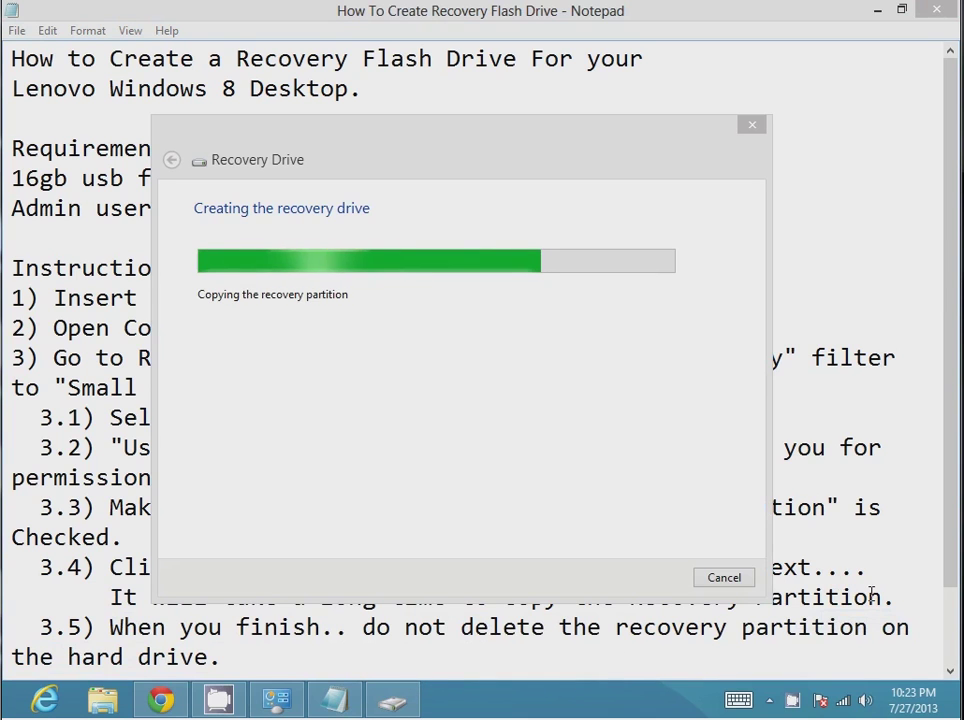
click(885, 596)
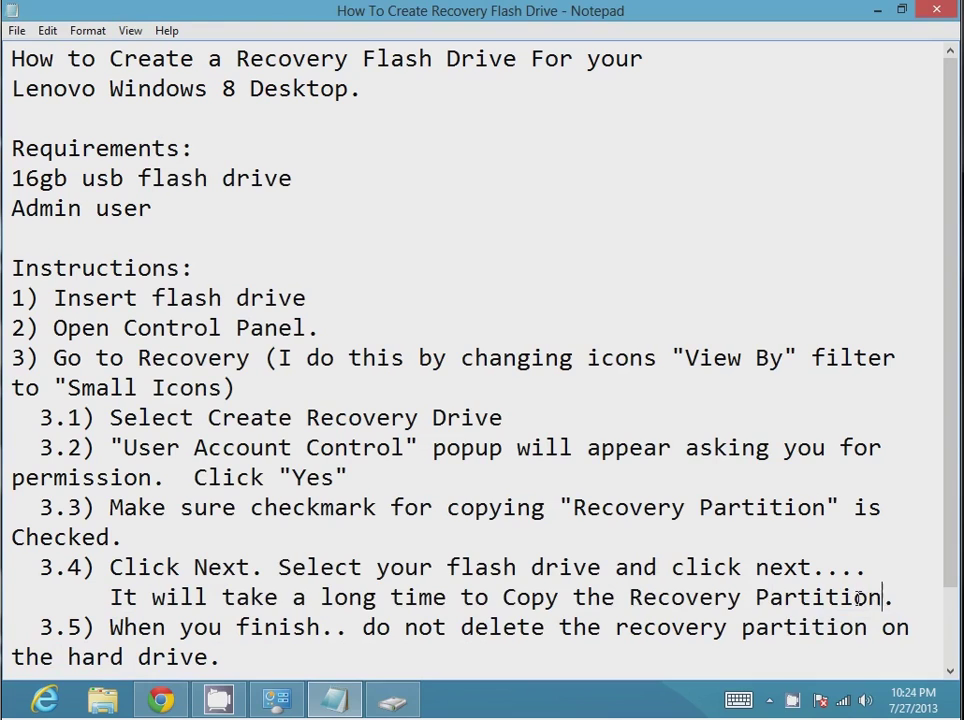
drag(880, 597, 110, 597)
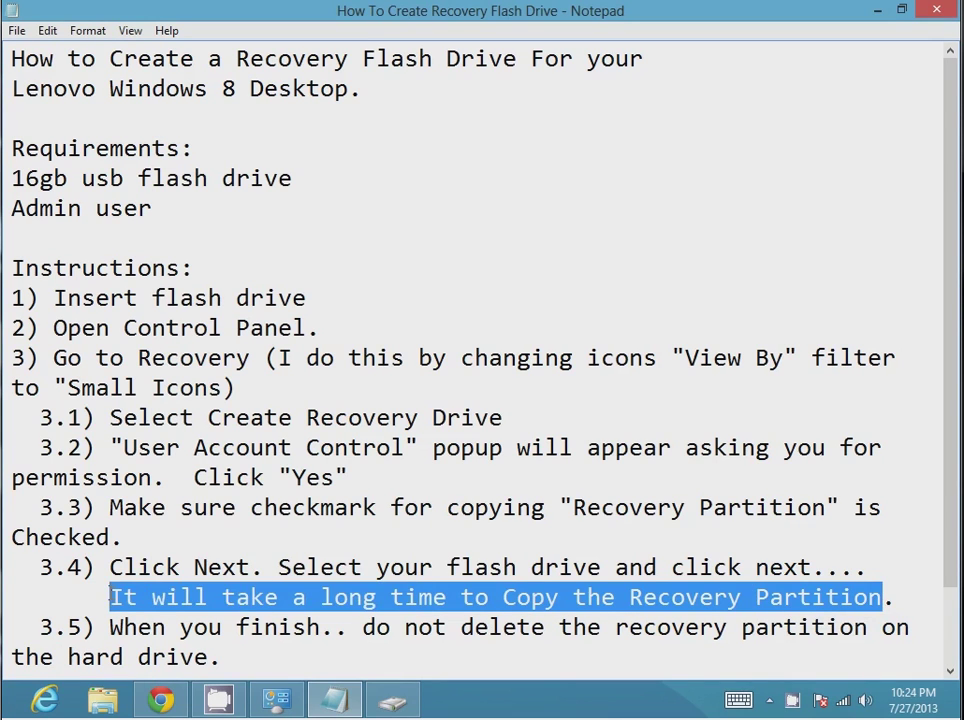
Step: Note under 3.4 'I am using a usb 2.0 flash drive.. so that's why so slow' and check progress
text(I am using a u)
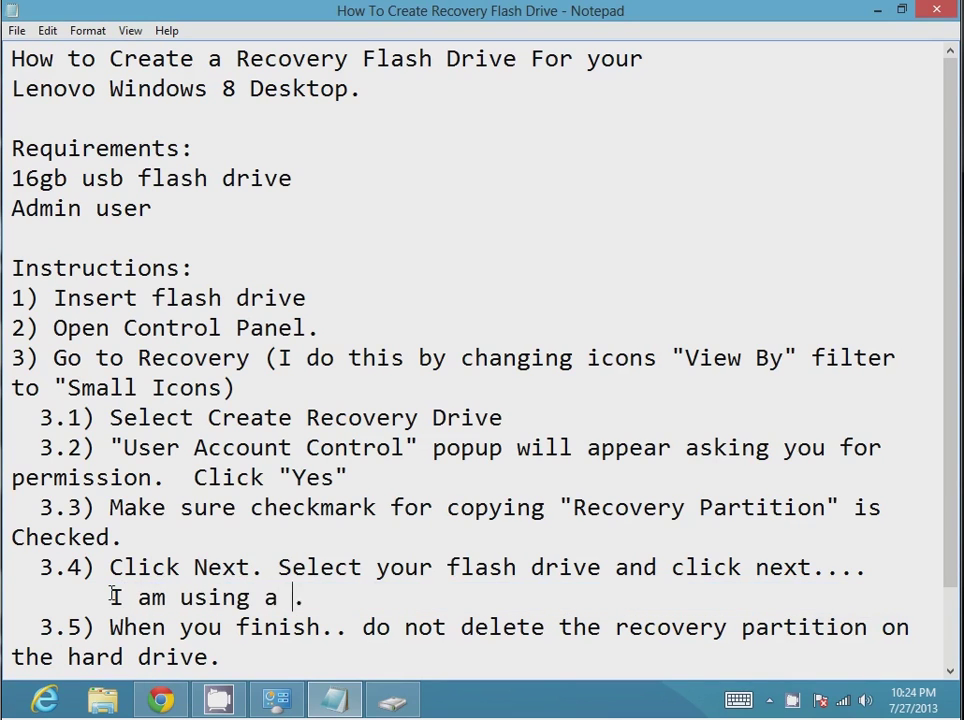
text(sb 2.0 )
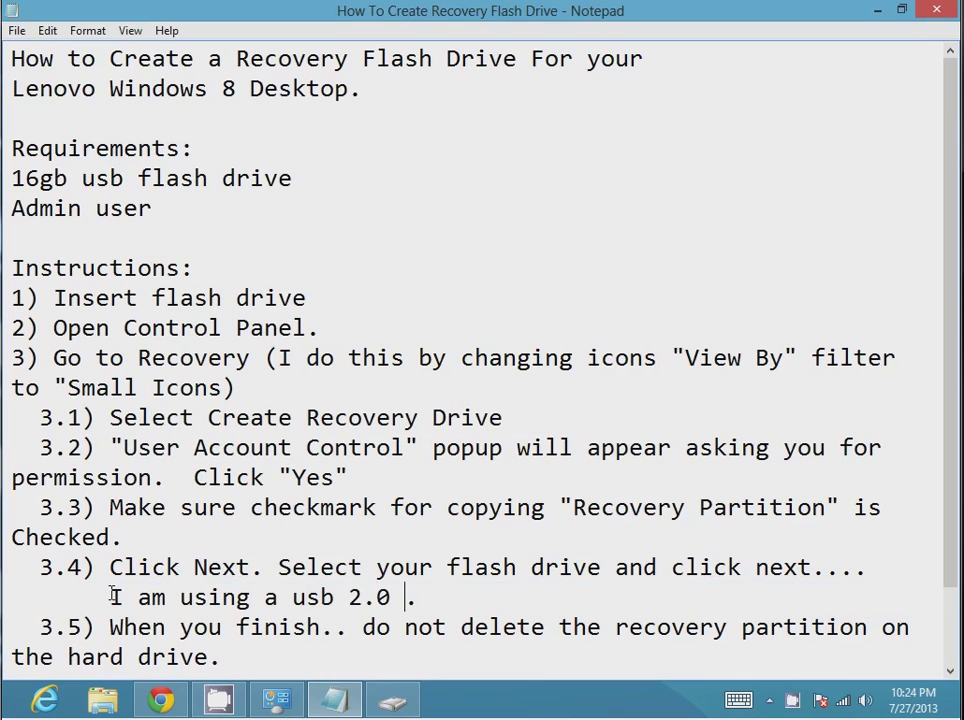
text(flash drive.. )
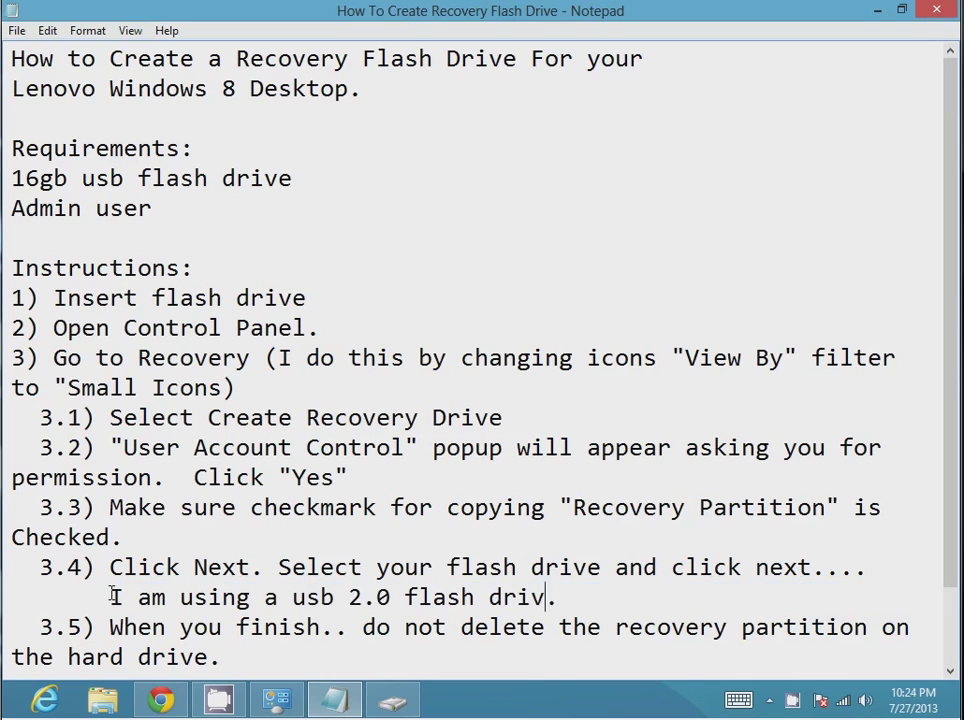
text(so that's why s)
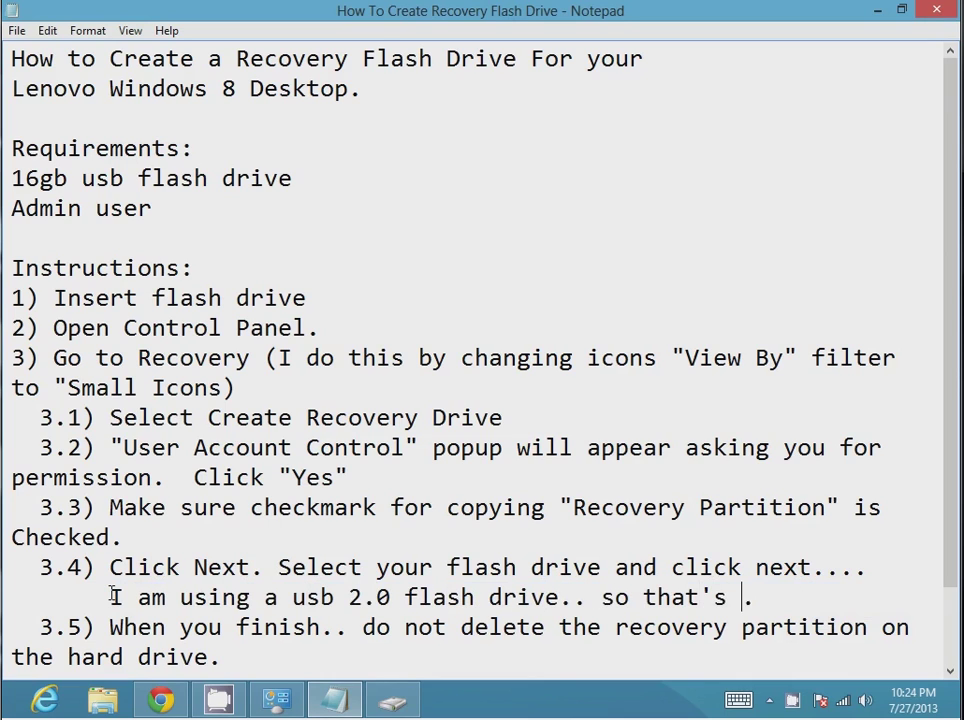
text(o slow)
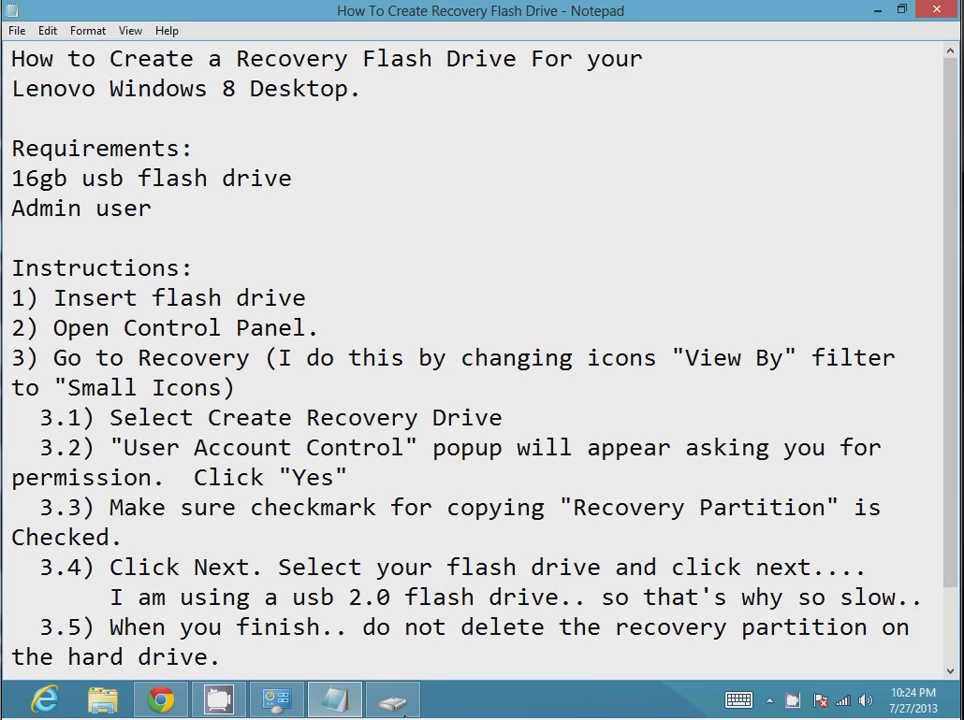
key(alt+Tab)
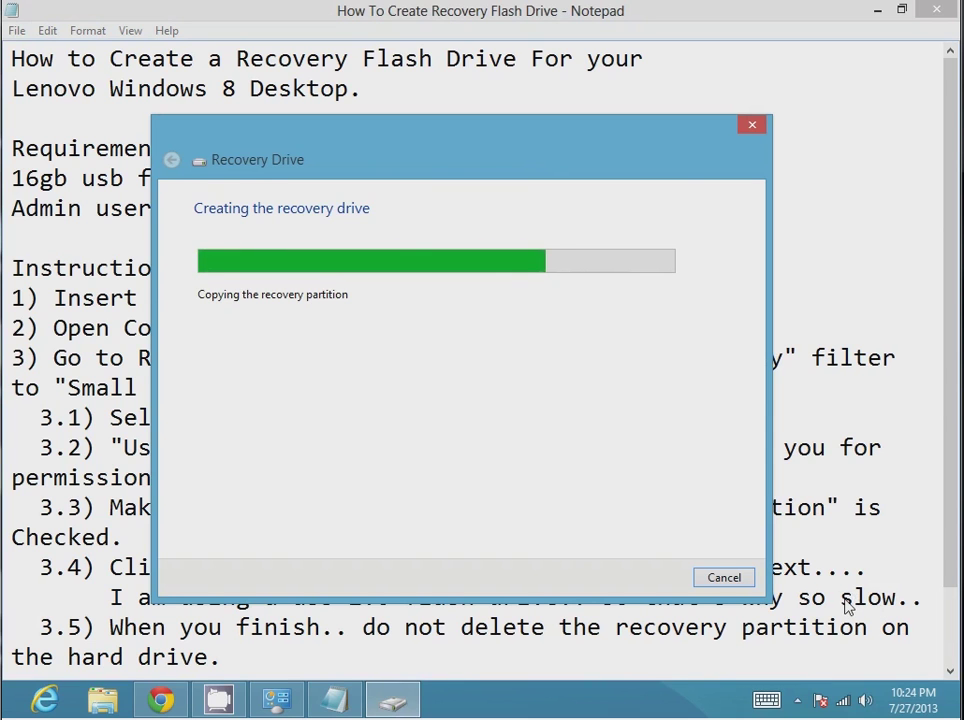
Step: Replace the usb 2.0 note under 3.4 with 'Almost done...maybe it was longer...'
click(845, 605)
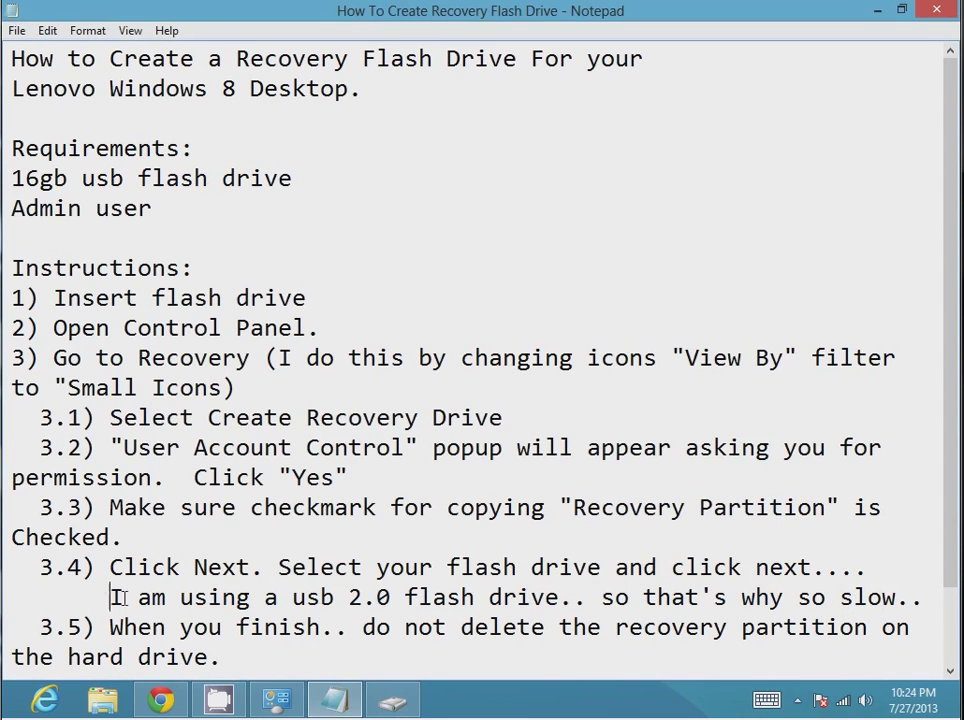
drag(110, 597, 935, 597)
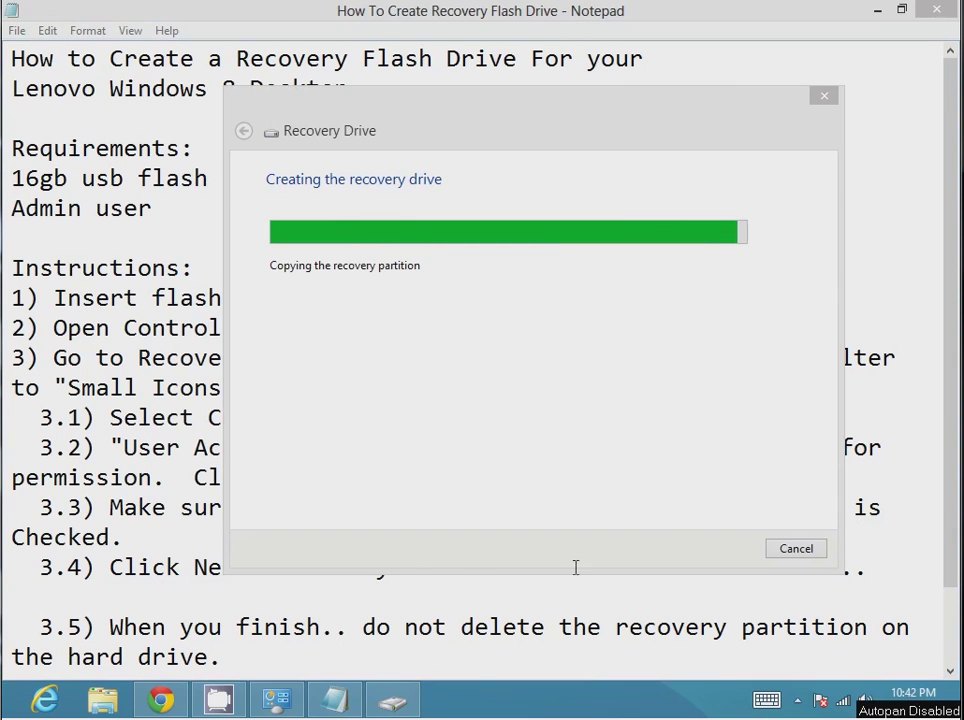
click(471, 590)
text(Almost done)
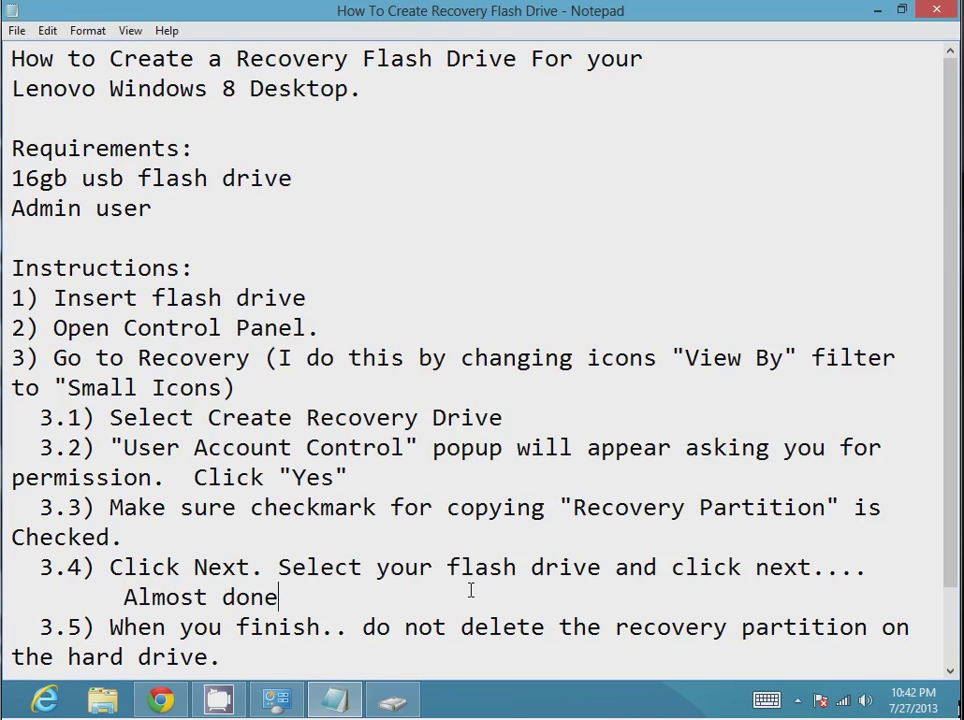
text(...maybe it)
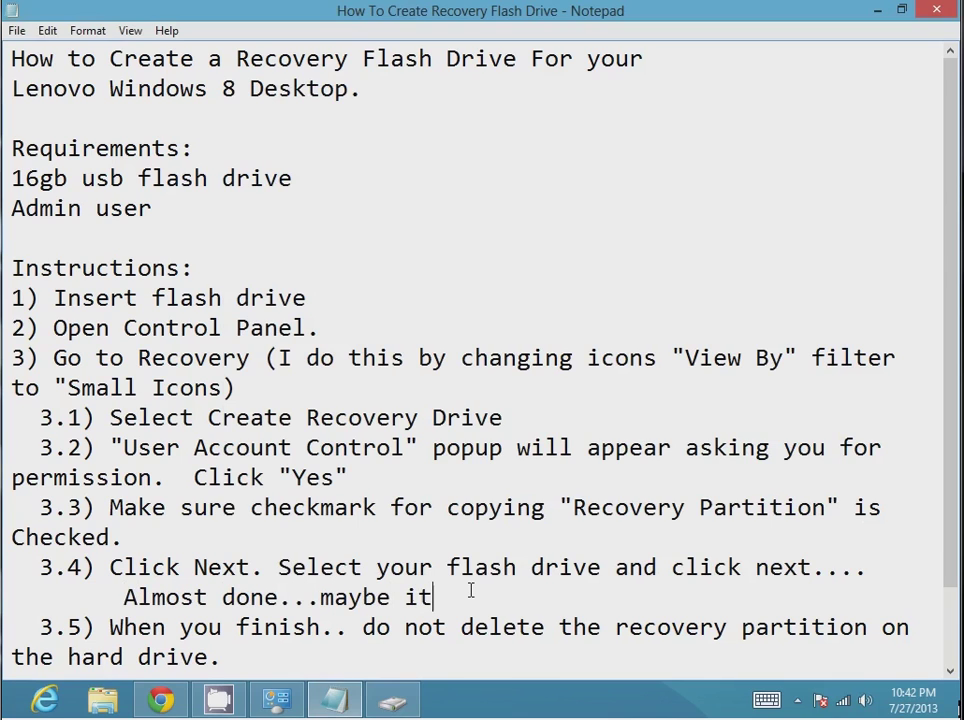
text( was loon)
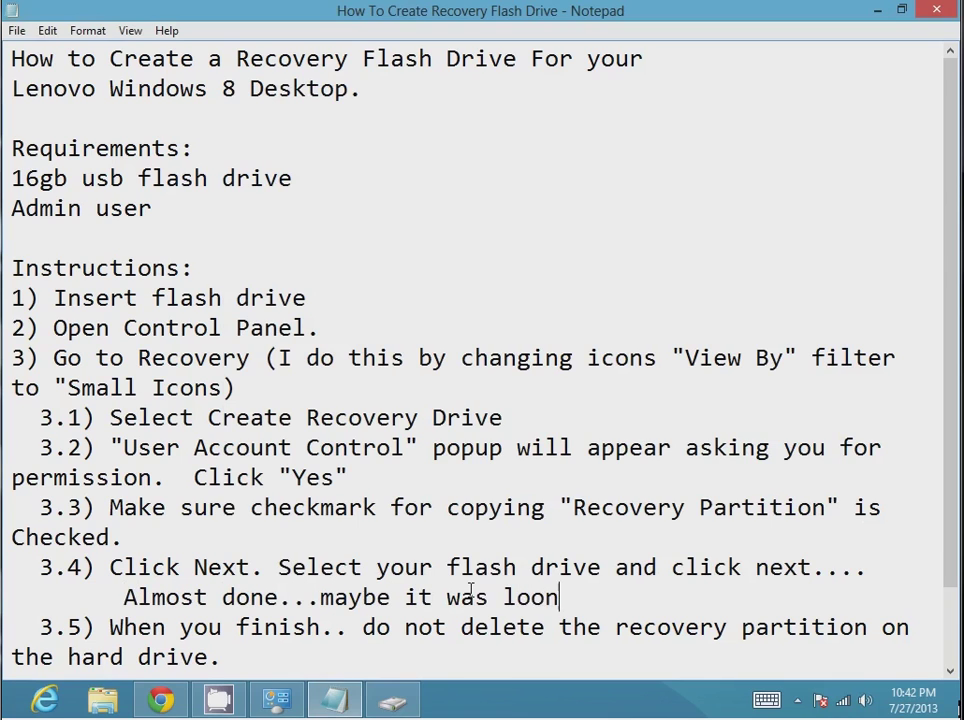
key(BackSpace)
key(BackSpace)
text(nger)
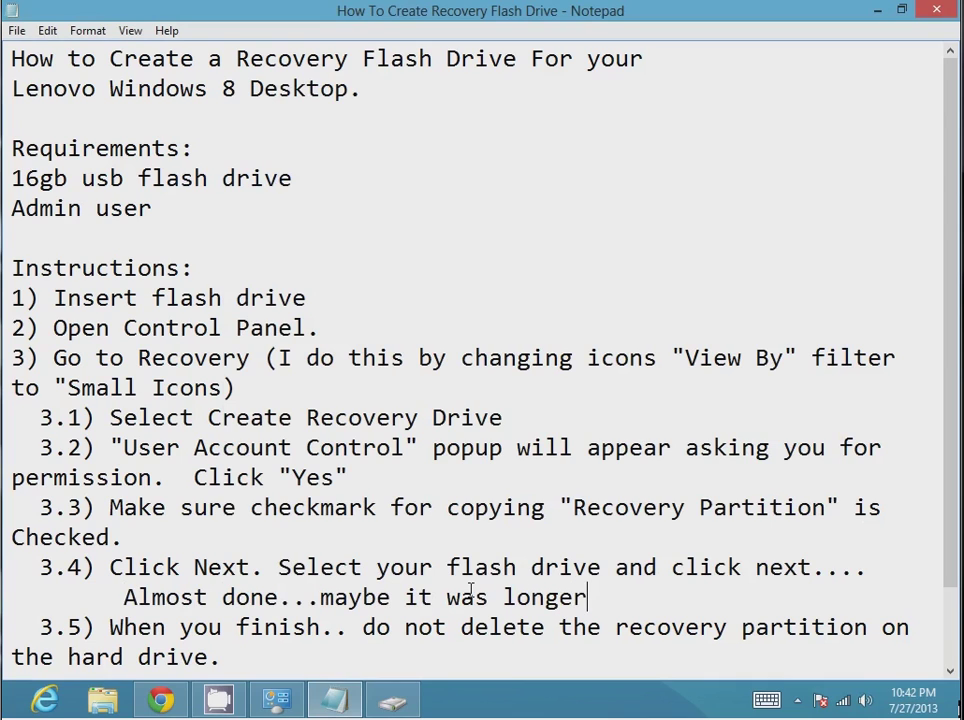
text(... I think 50 minutes)
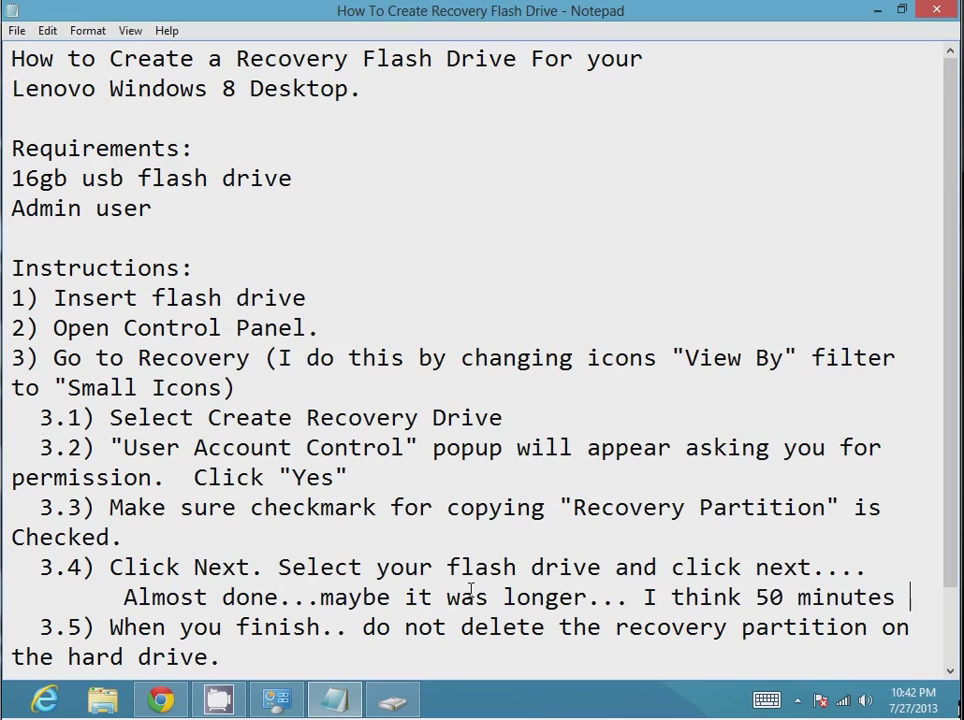
key(BackSpace)
text(...)
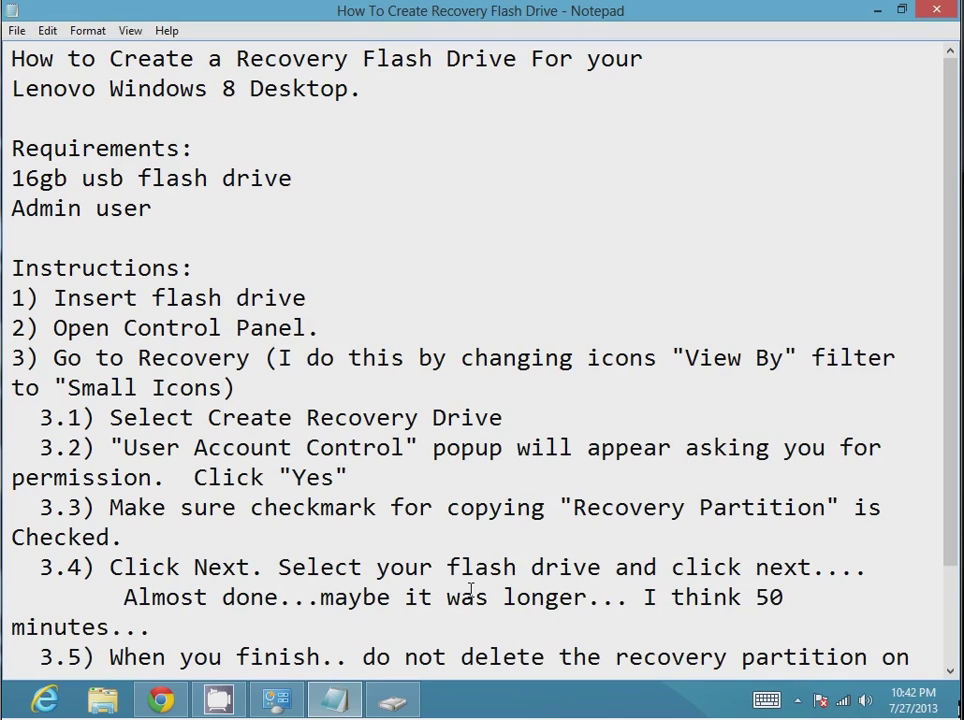
text( so  far)
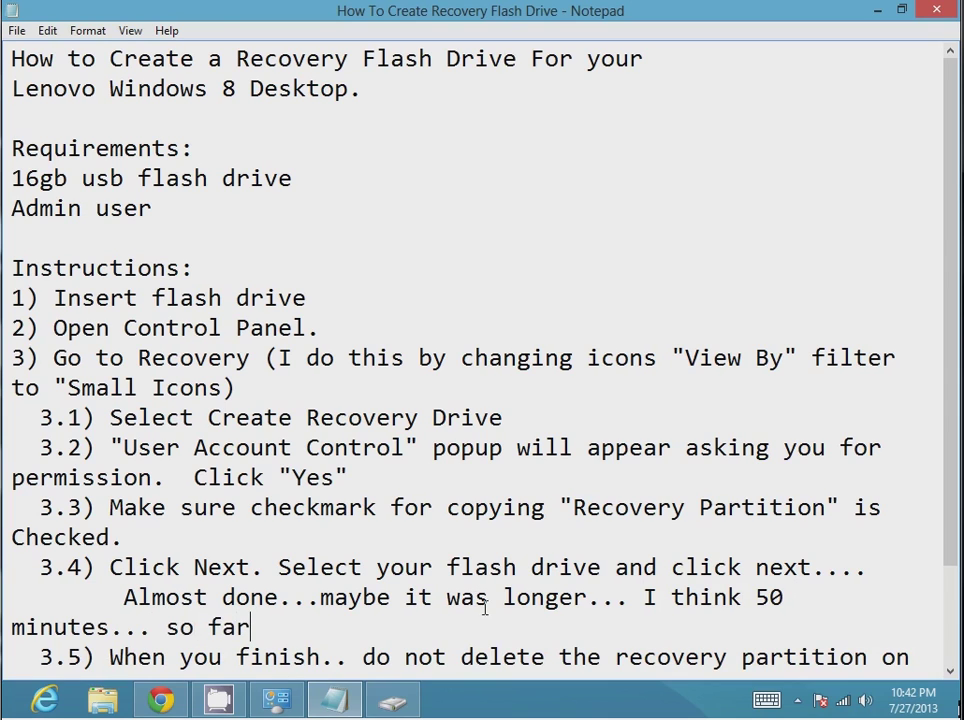
key(BackSpace)
key(BackSpace)
key(BackSpace)
key(BackSpace)
key(BackSpace)
key(BackSpace)
key(BackSpace)
key(BackSpace)
key(BackSpace)
key(BackSpace)
key(BackSpace)
key(BackSpace)
key(BackSpace)
key(BackSpace)
key(BackSpace)
key(BackSpace)
key(BackSpace)
key(BackSpace)
key(BackSpace)
key(BackSpace)
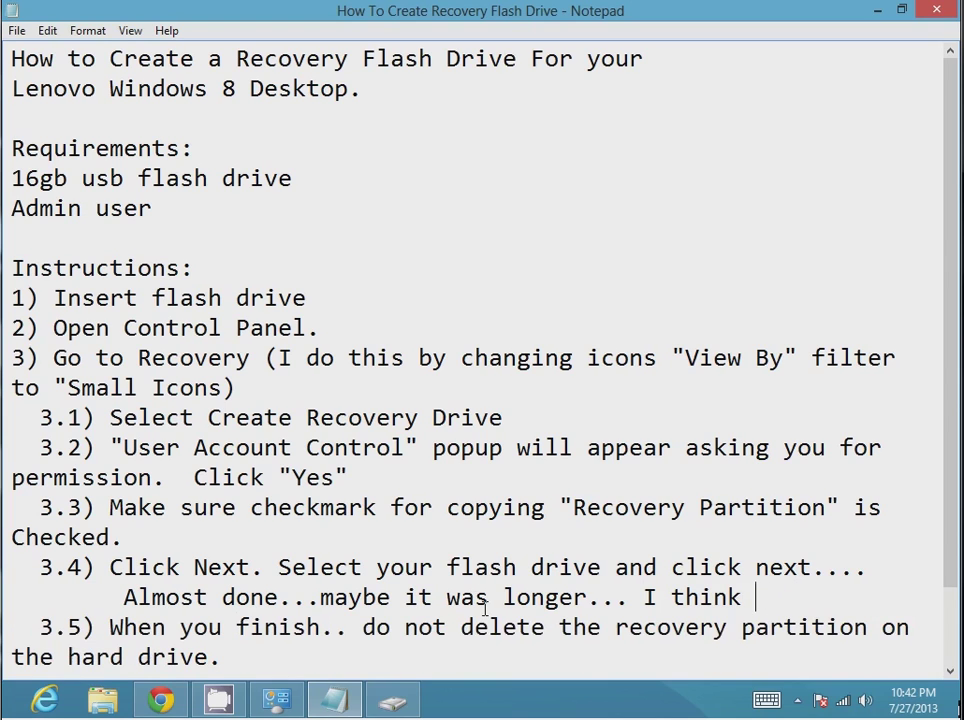
key(BackSpace)
key(BackSpace)
key(BackSpace)
key(BackSpace)
key(BackSpace)
key(BackSpace)
key(BackSpace)
Step: Confirm the recovery drive is ready and highlight step 3.5's warning not to delete the partition
click(415, 700)
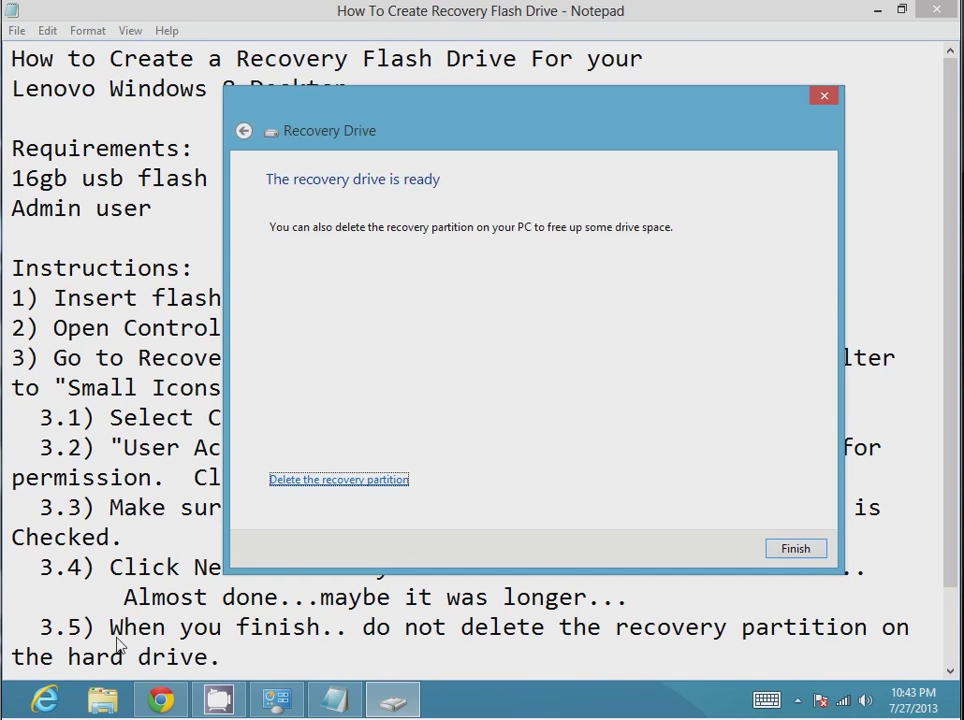
drag(109, 627, 860, 608)
click(770, 627)
click(362, 627)
drag(362, 627, 817, 649)
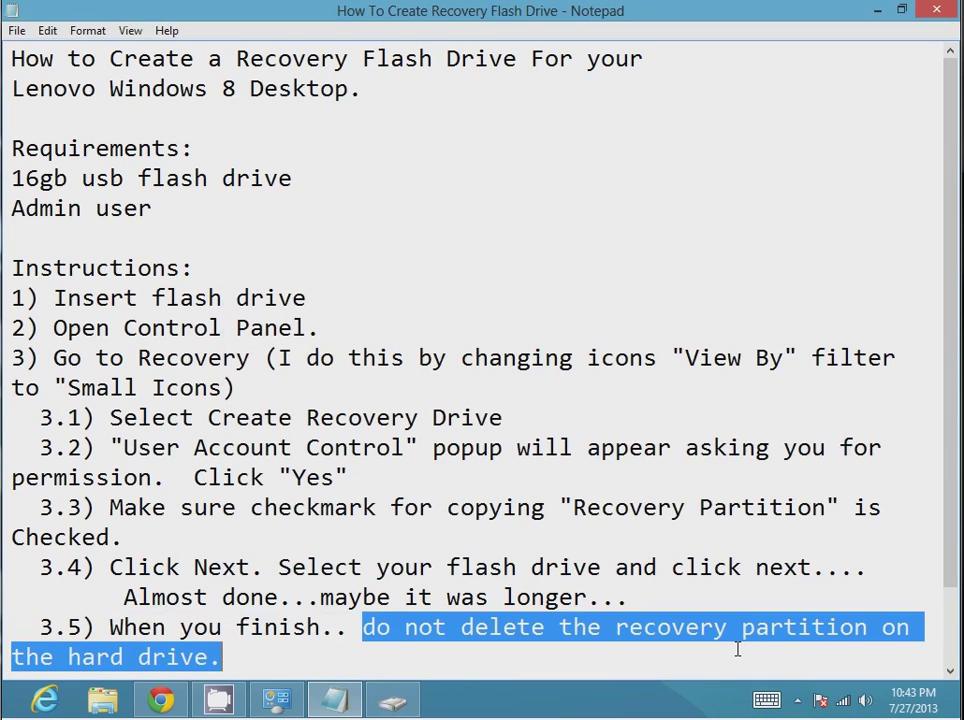
click(394, 703)
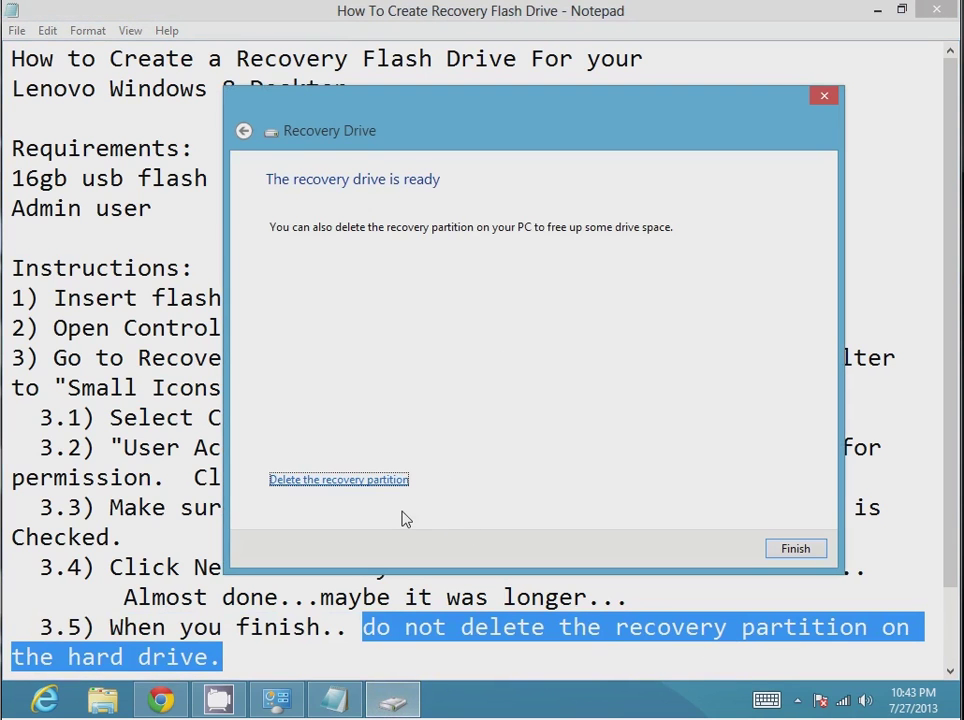
Step: Append 'Just click finish and you're done.' to step 3.5 and finish the Recovery Drive wizard
click(494, 669)
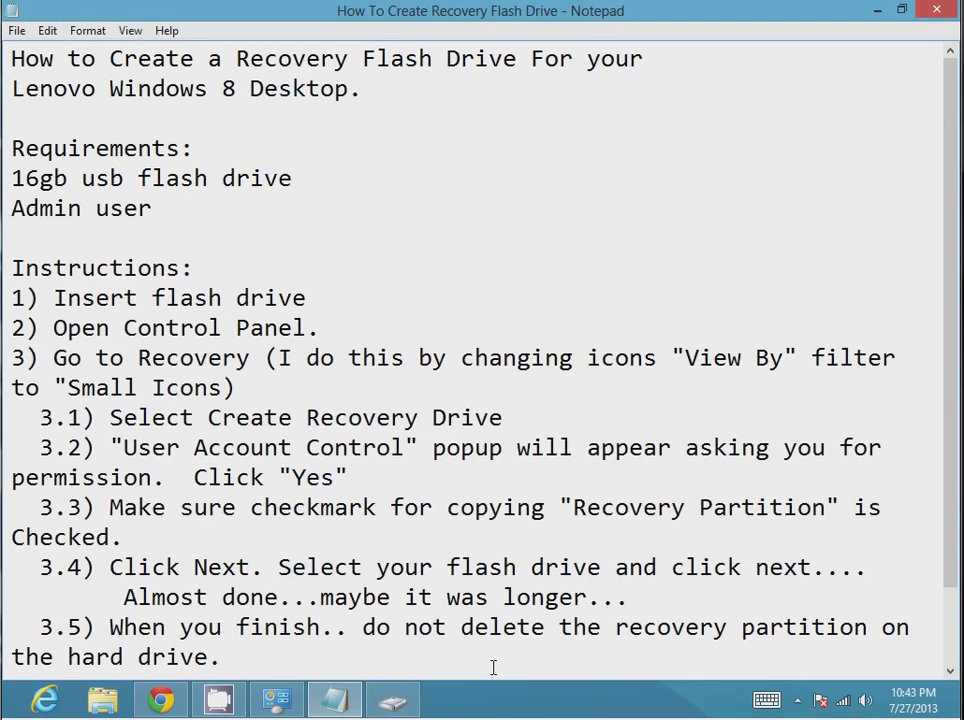
text(Just cli)
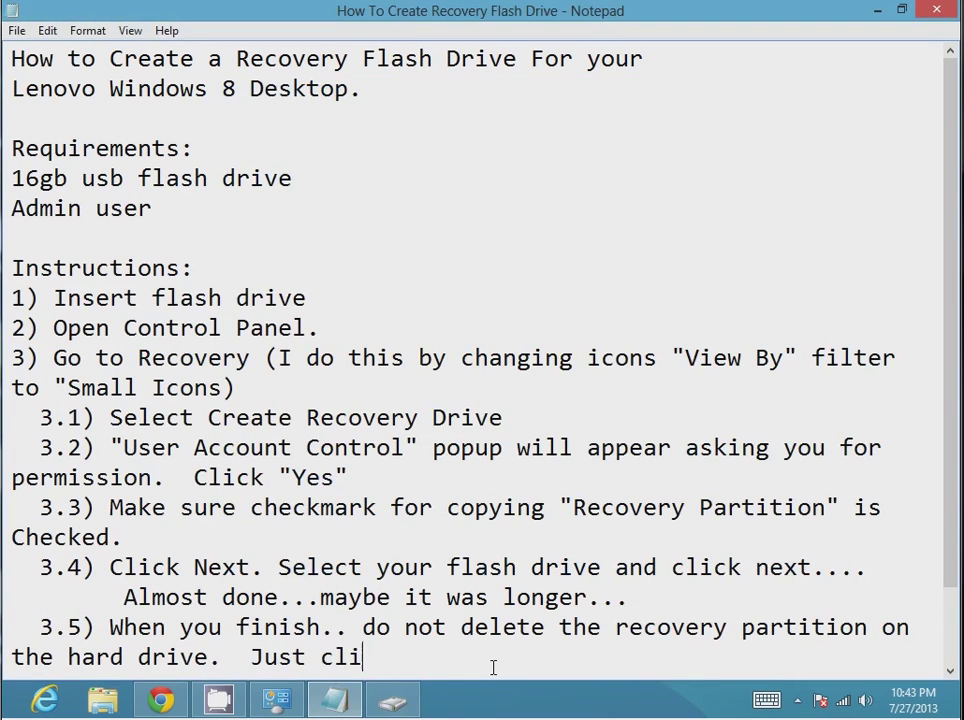
text(ck finish and you)
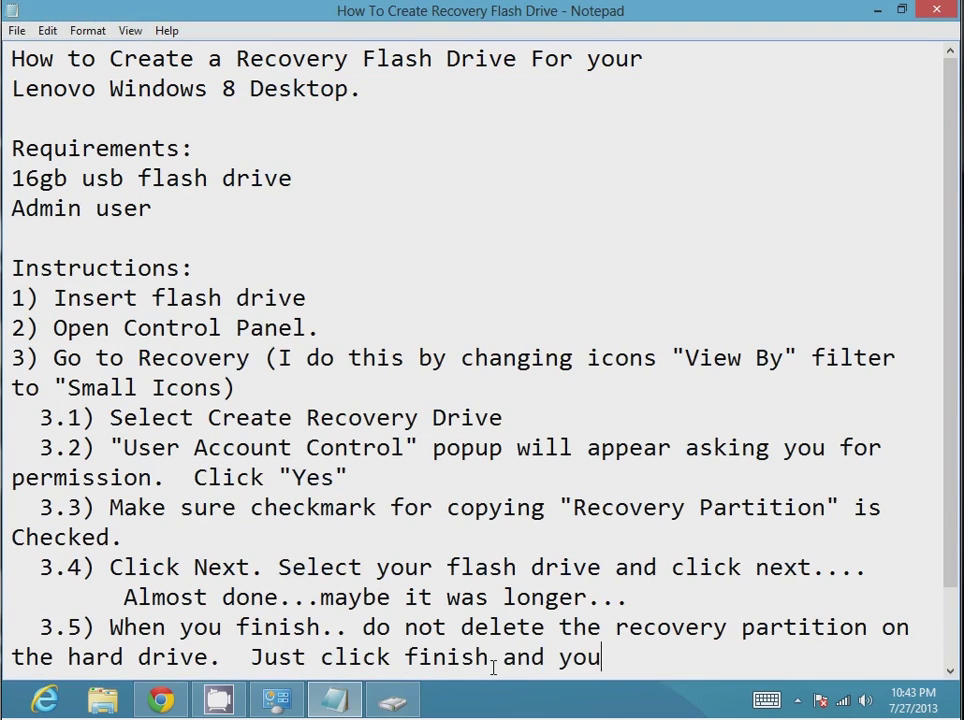
text('re done.)
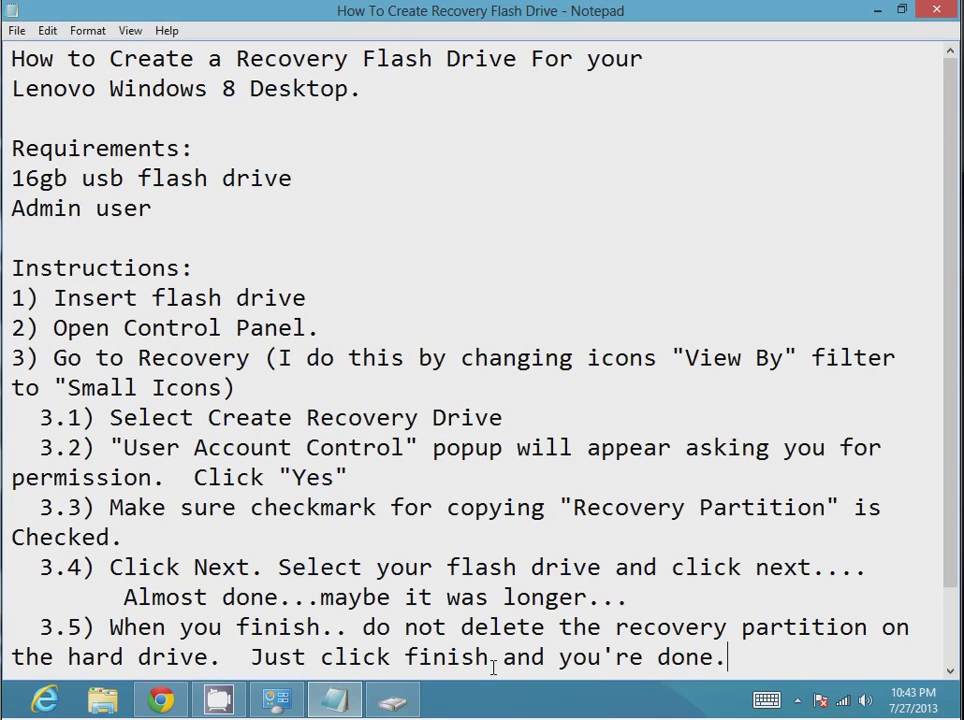
click(418, 705)
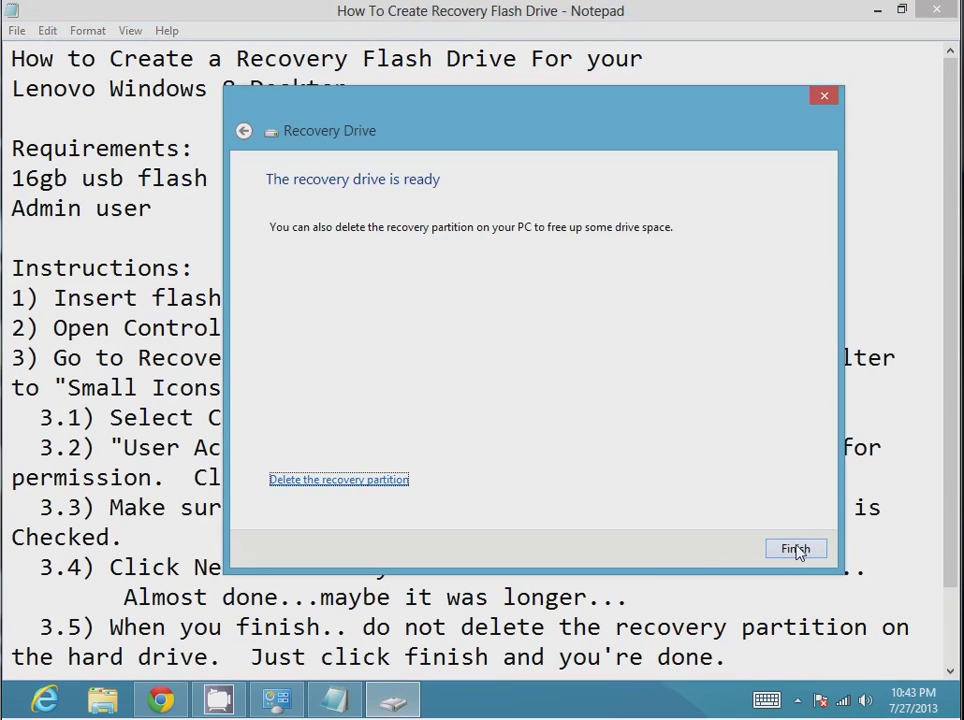
click(797, 550)
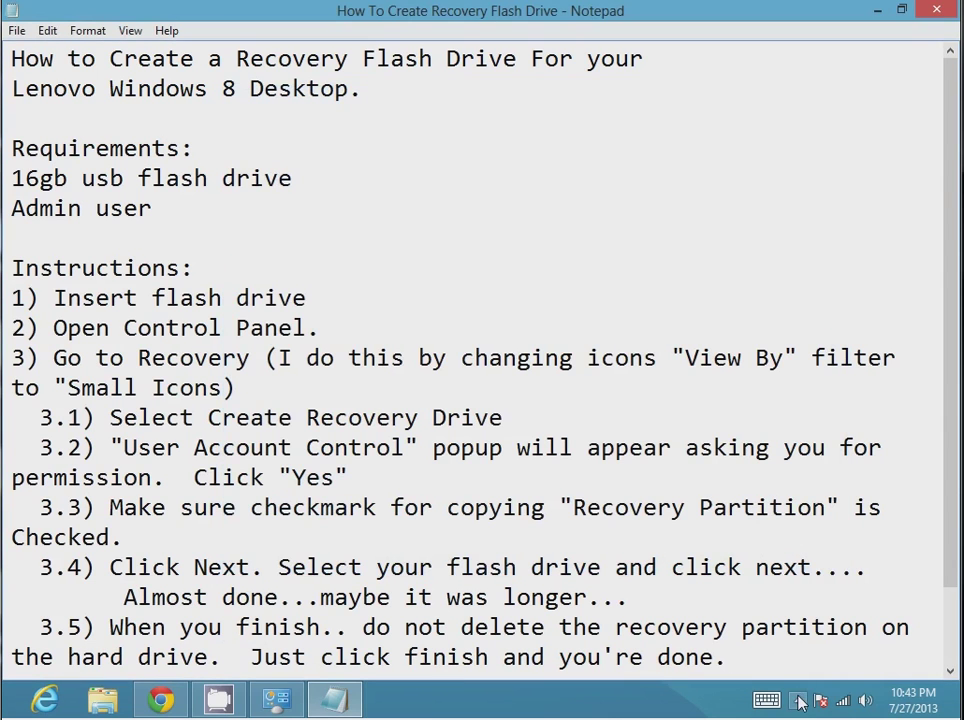
Step: Add a closing line 'THATS IT... now you can use that flash drive to restore windows 8'
click(798, 701)
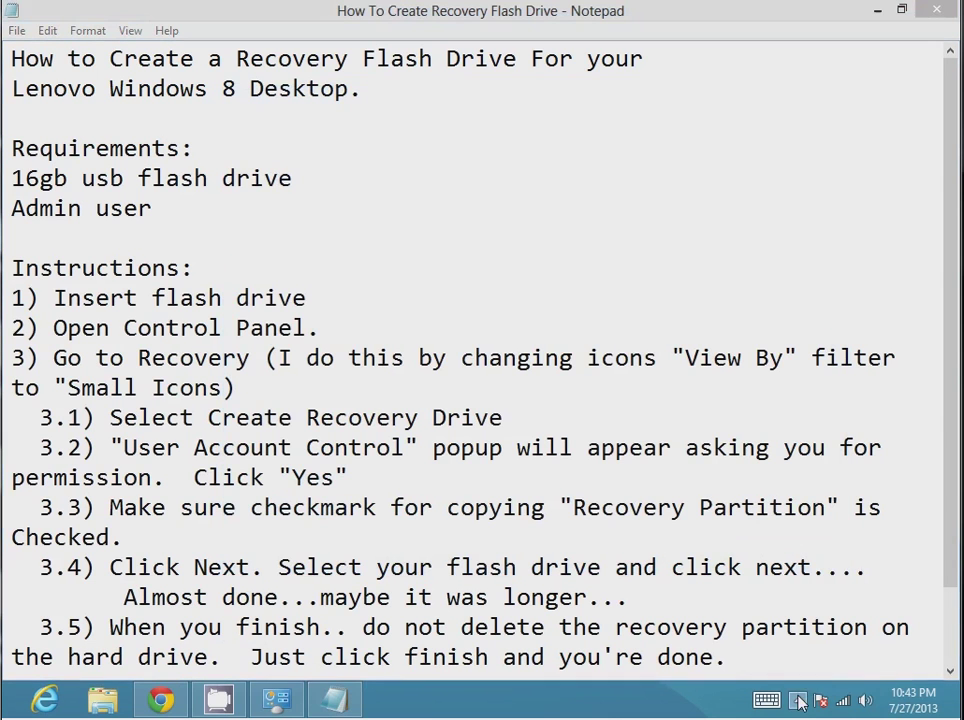
click(724, 660)
key(Return)
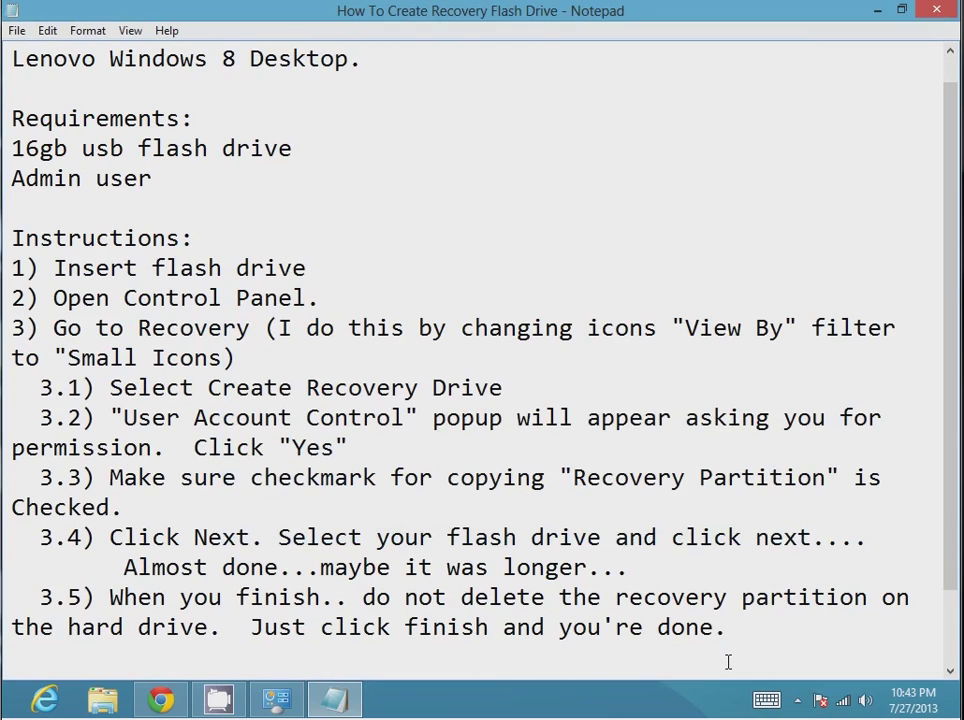
text(THATS IT..)
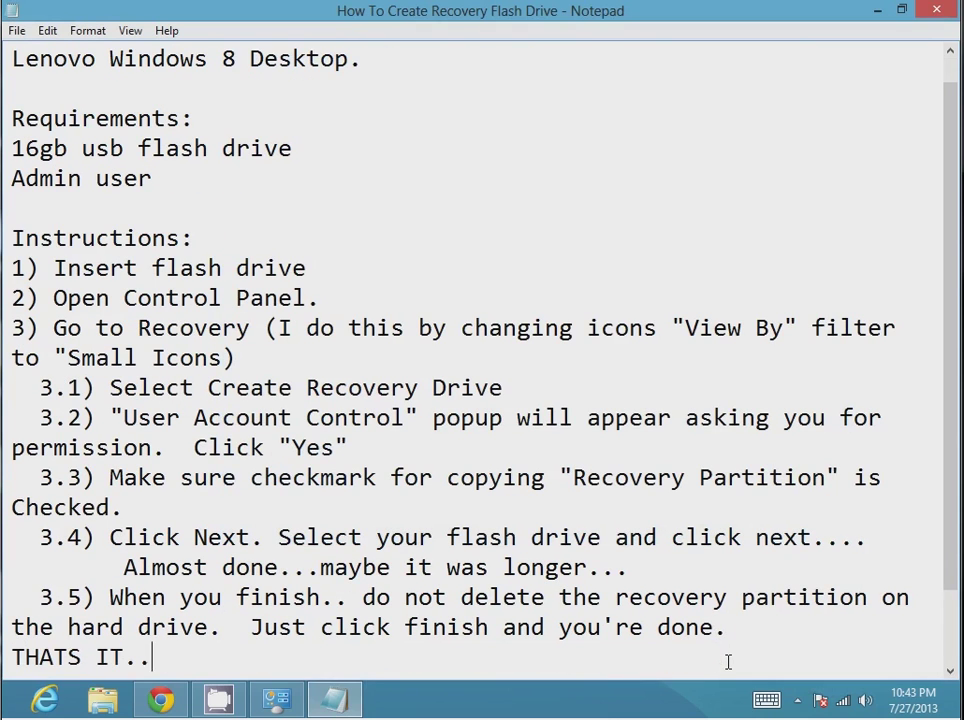
text(. now you can use )
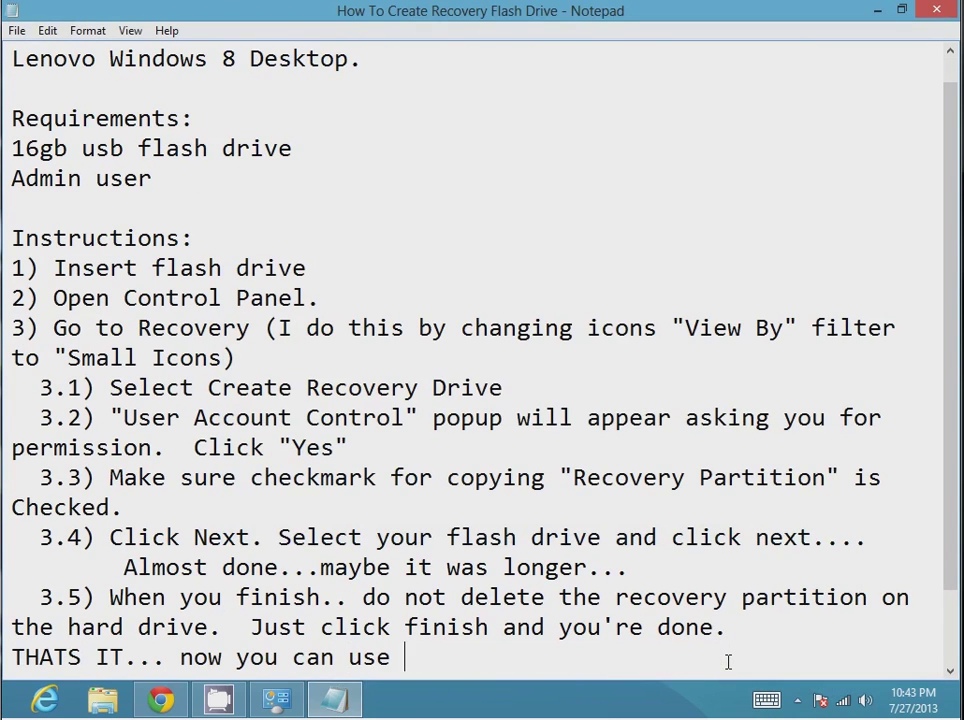
text(that flash dri)
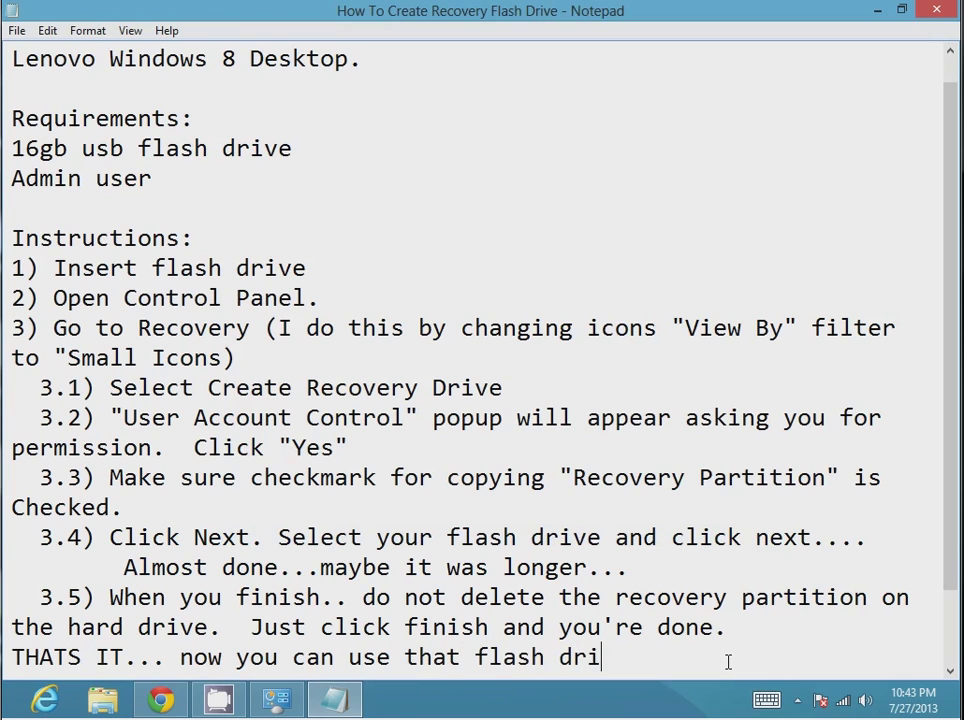
text(ve to restore windows 8)
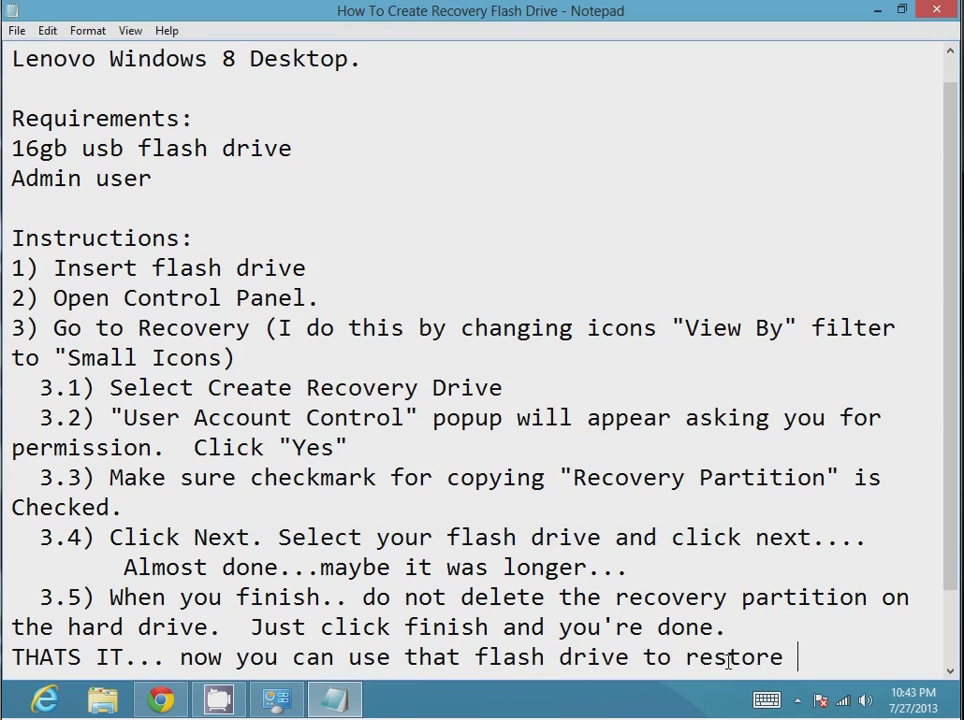